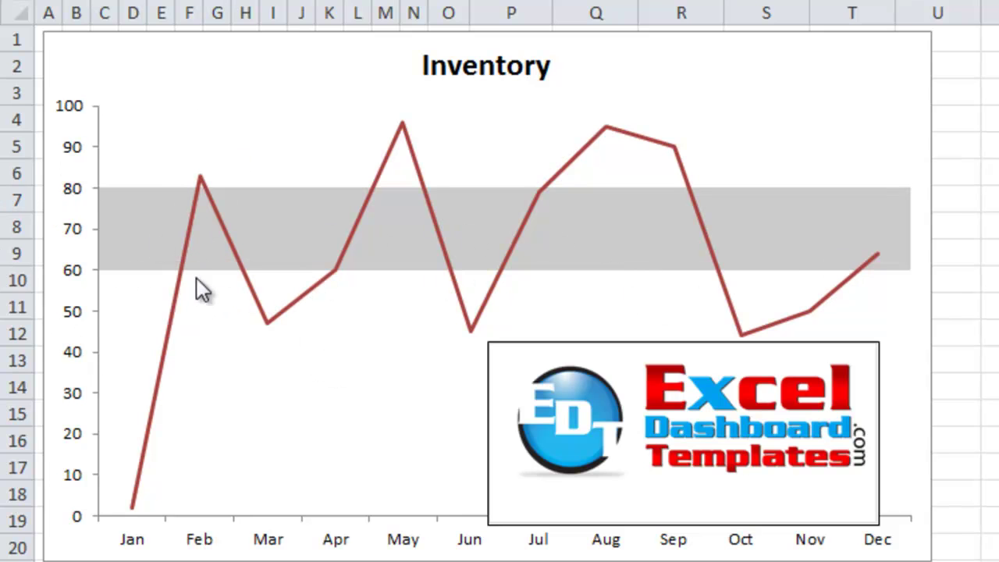
Review the grey band in the finished Inventory chart and go to the worksheet holding the chart data.
mouse_move(148, 187)
mouse_move(641, 190)
left_click(984, 386)
key("ctrl+Page_Up")
Examine the banding range labels and the Min and Max input cells in B1:D2.
left_click(179, 66)
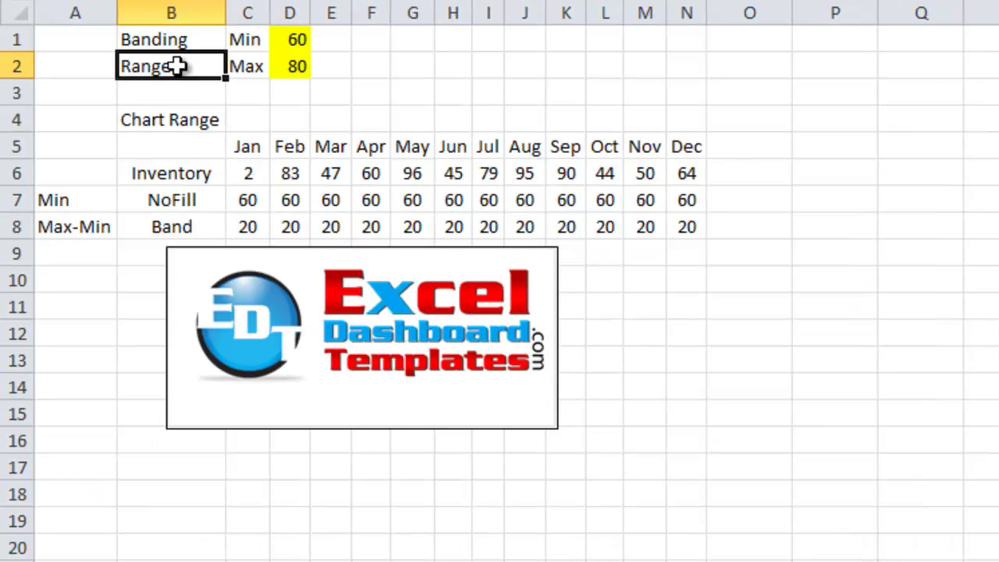
left_click(148, 42)
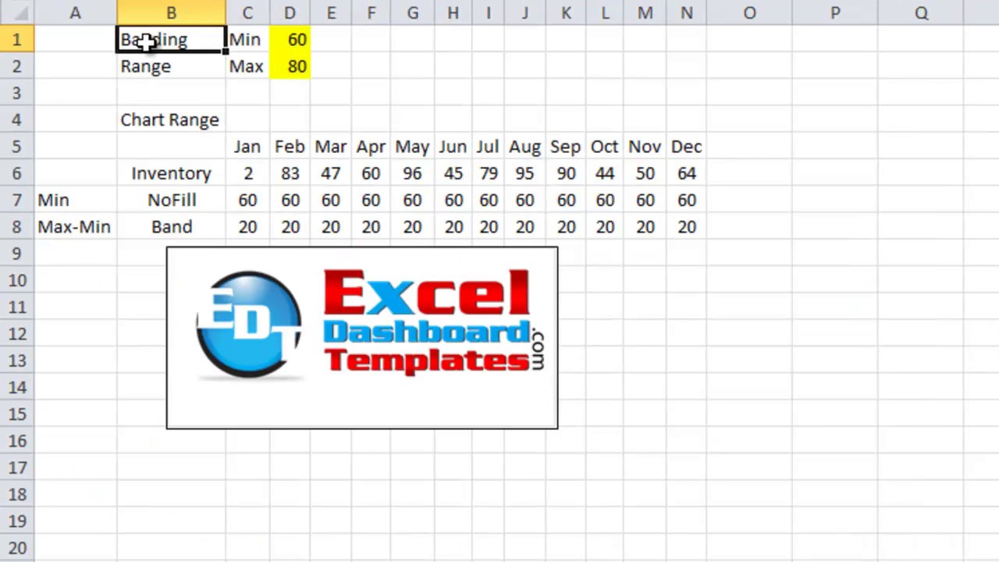
left_click_drag(147, 42, 213, 67)
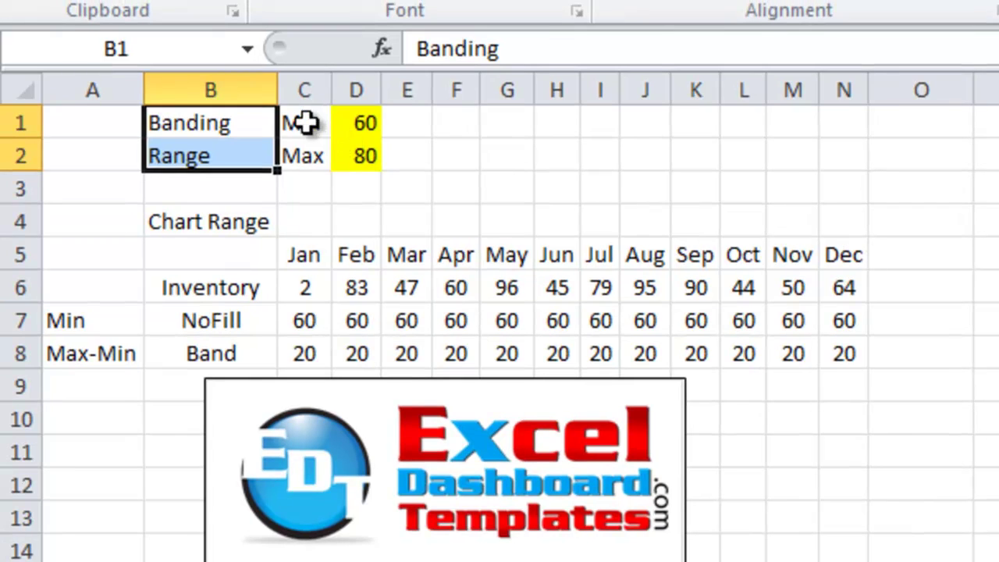
left_click(244, 41)
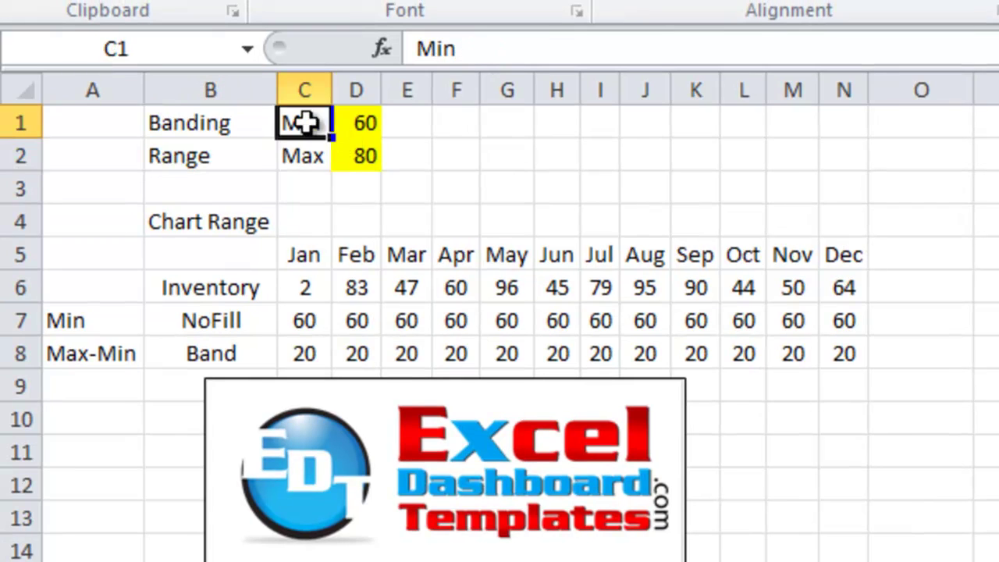
left_click_drag(304, 123, 366, 159)
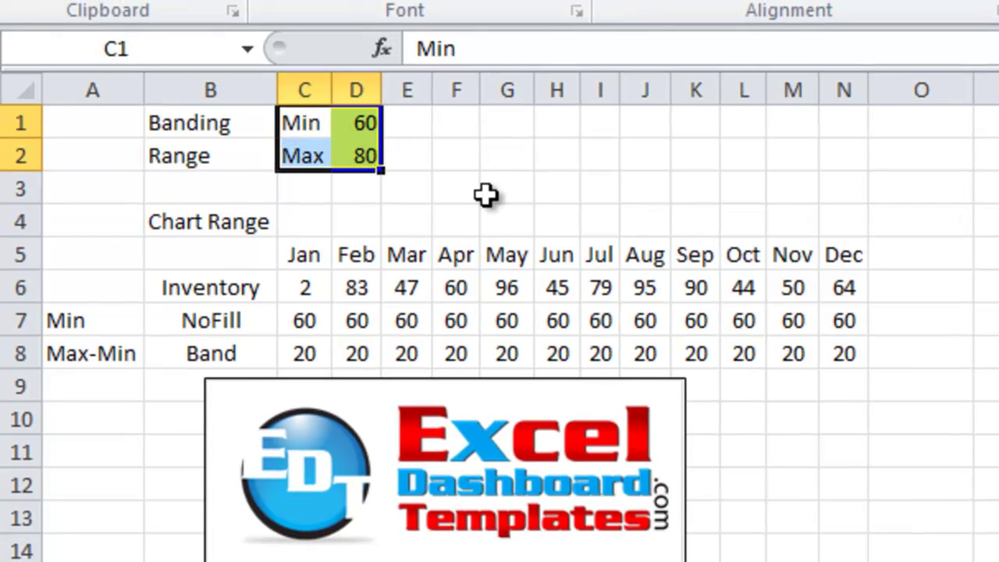
left_click(408, 187)
left_click(367, 131)
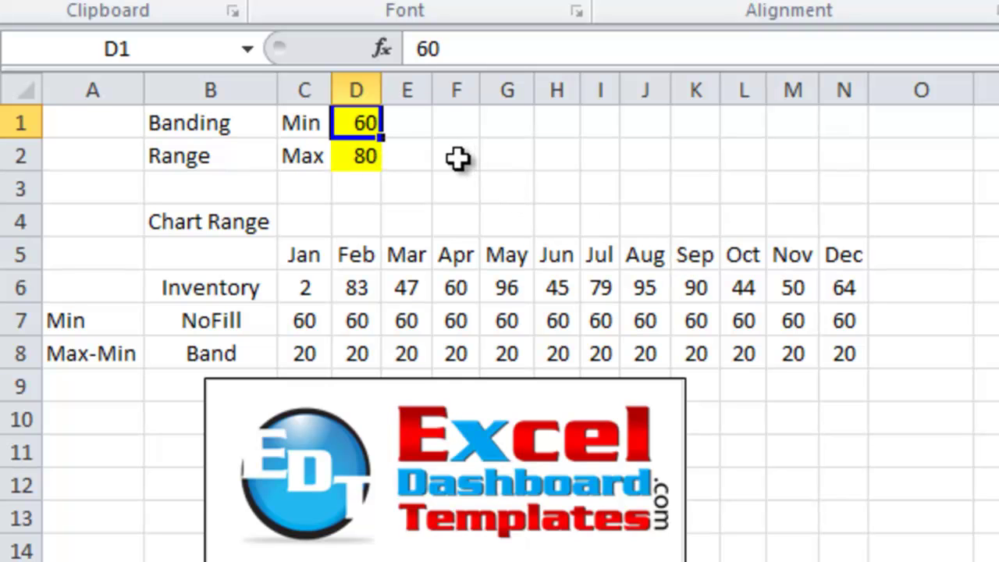
key("Left")
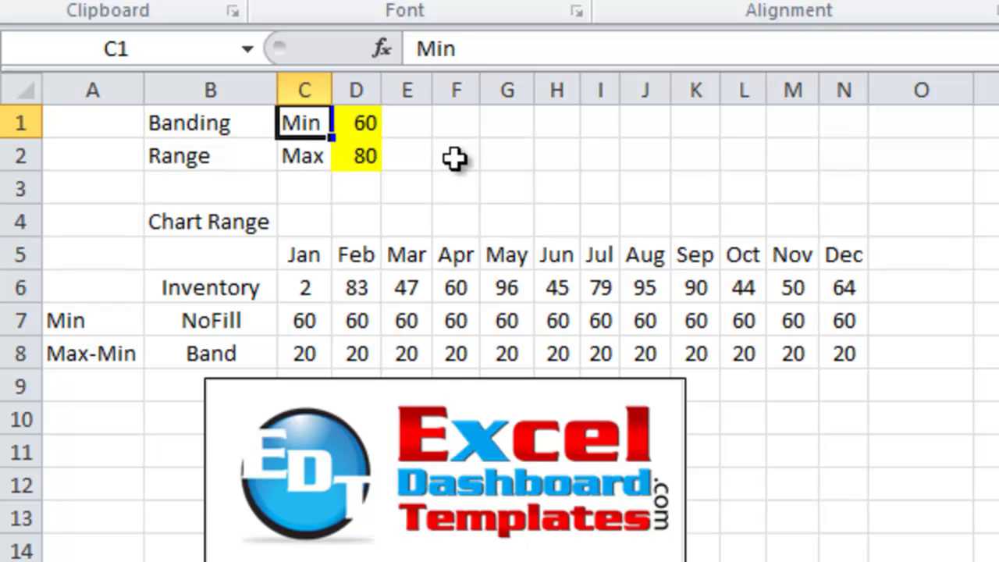
key("Right")
key("Down")
key("Left")
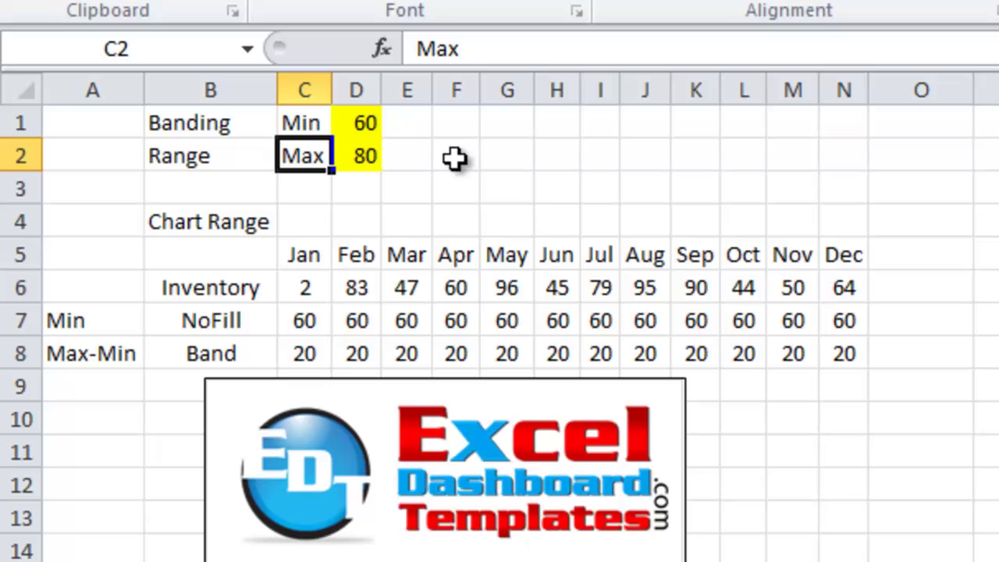
key("Right")
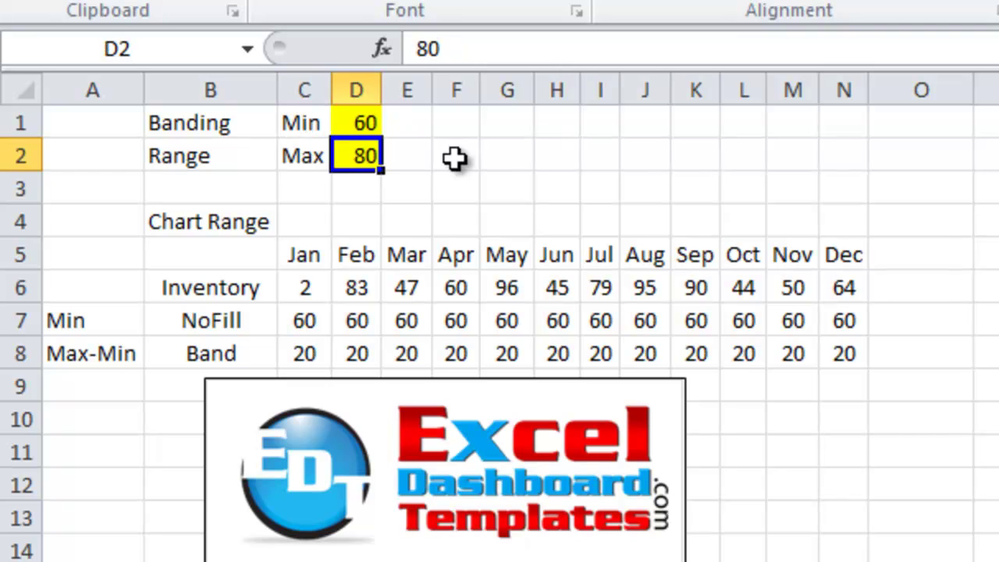
key("Up")
key("Down")
left_click(454, 158)
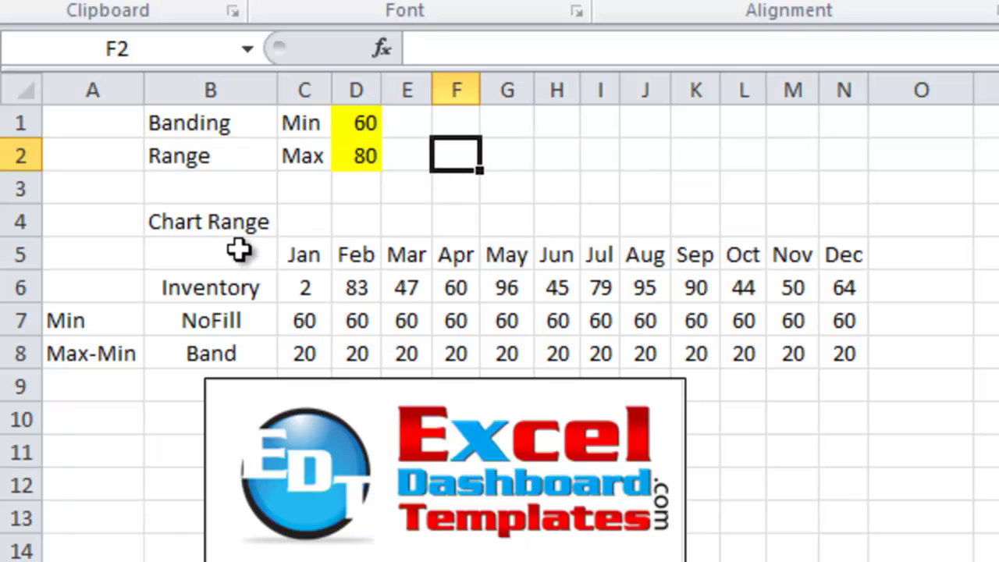
Examine the chart range's month and Inventory rows and the labels of the NoFill and Band rows.
left_click_drag(239, 253, 842, 285)
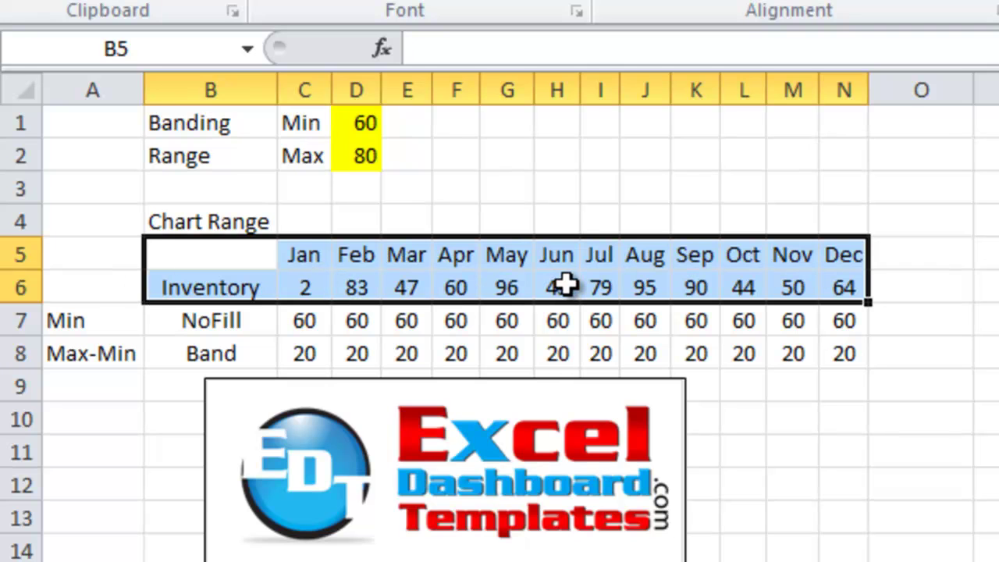
left_click(243, 286)
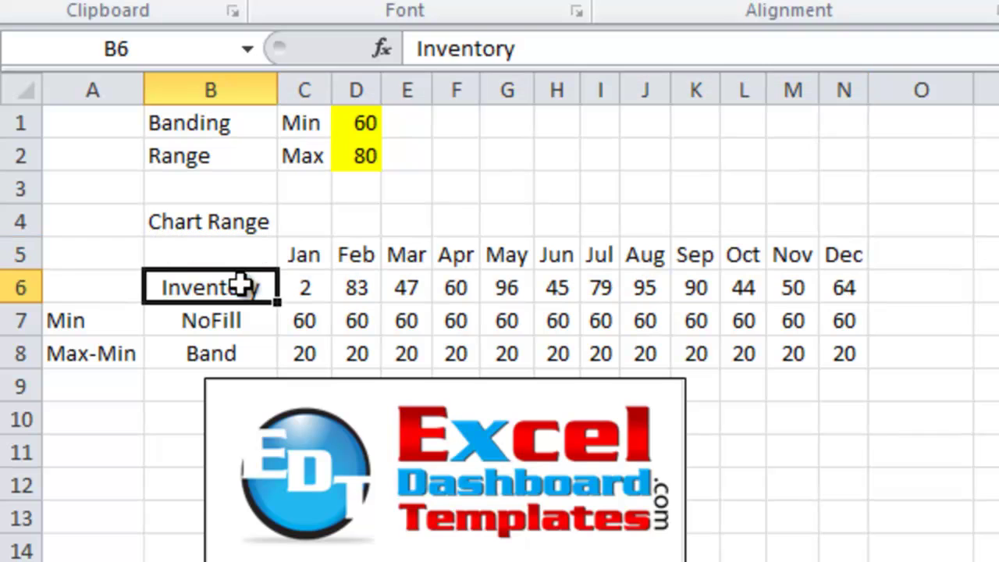
left_click(85, 295)
left_click(195, 320)
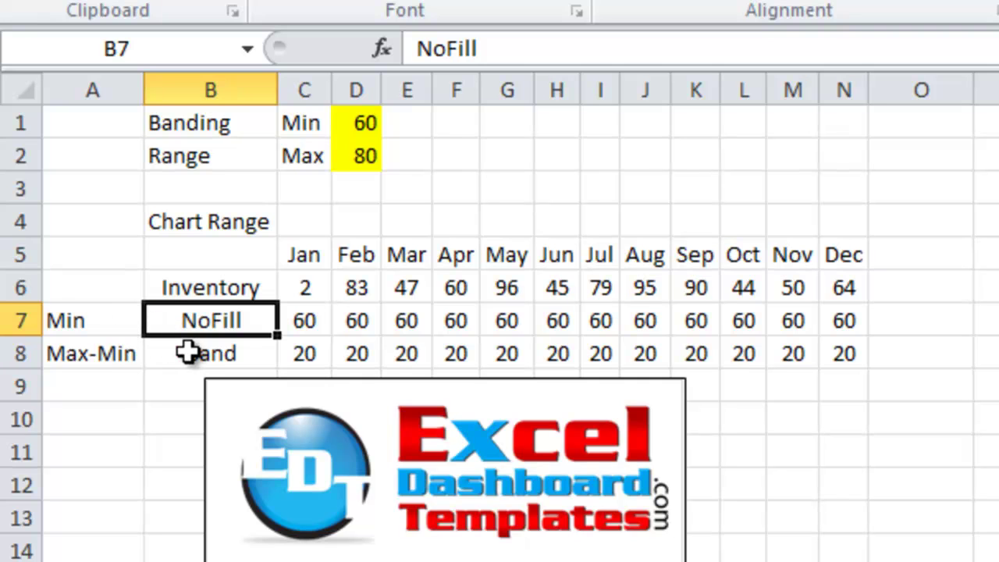
left_click(67, 328)
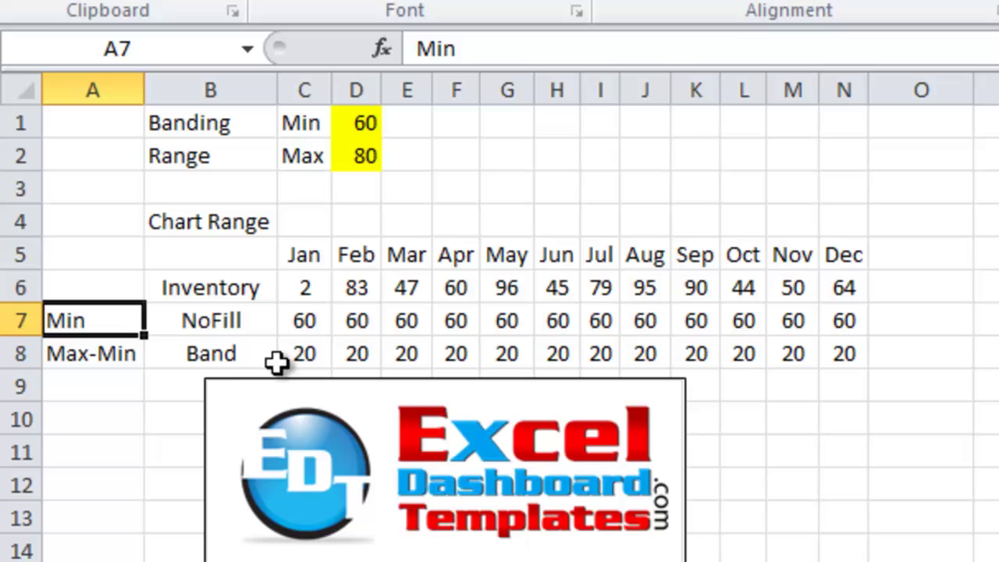
left_click(210, 353)
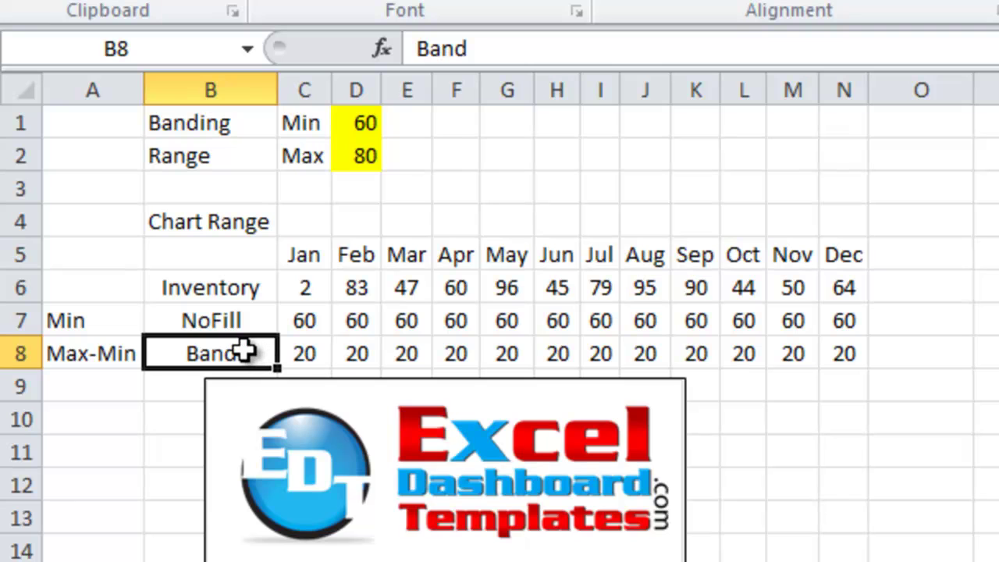
left_click(116, 353)
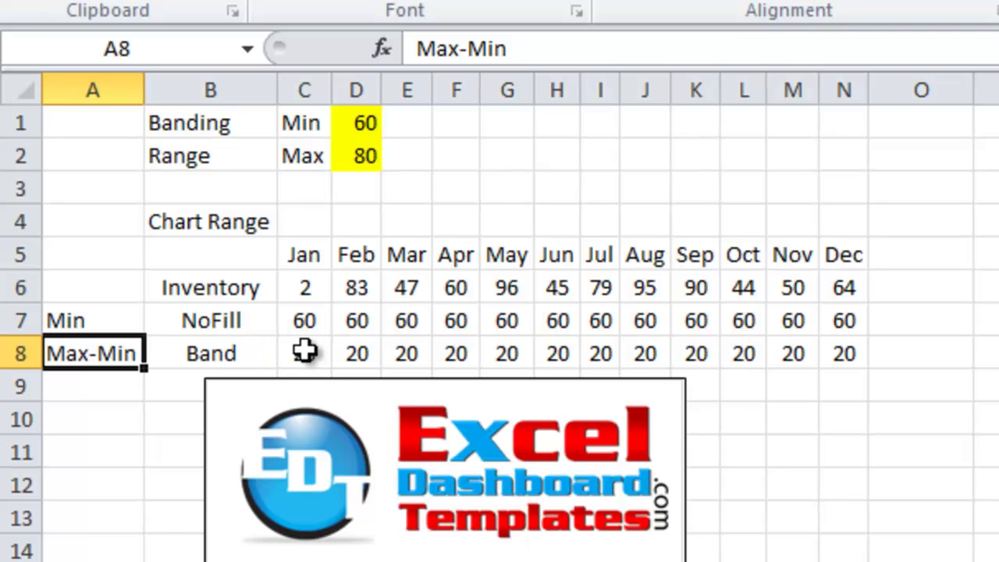
Inspect the formulas behind the NoFill row in C7 and the Band row in C8, tracing their referenced cells.
left_click(292, 320)
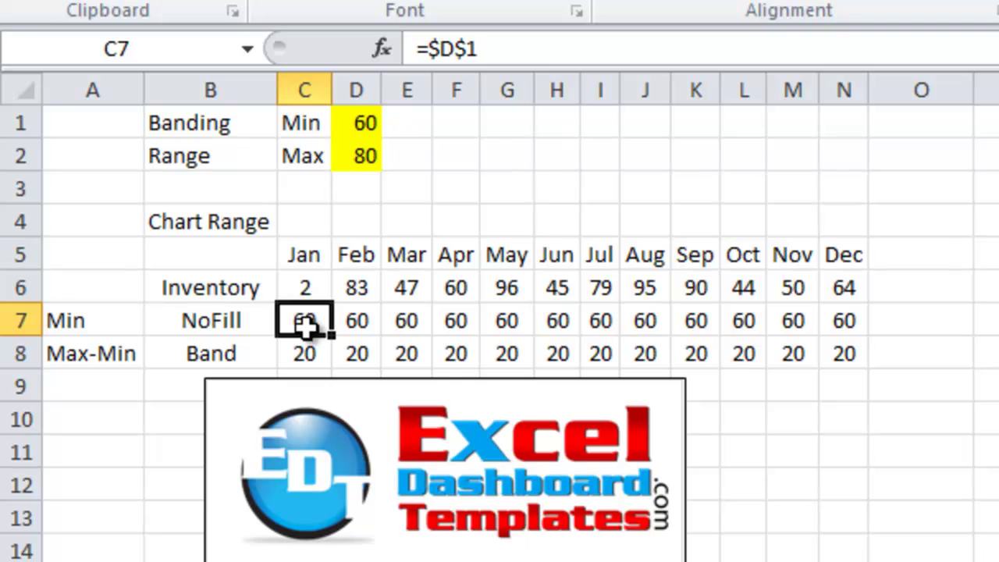
left_click(479, 51)
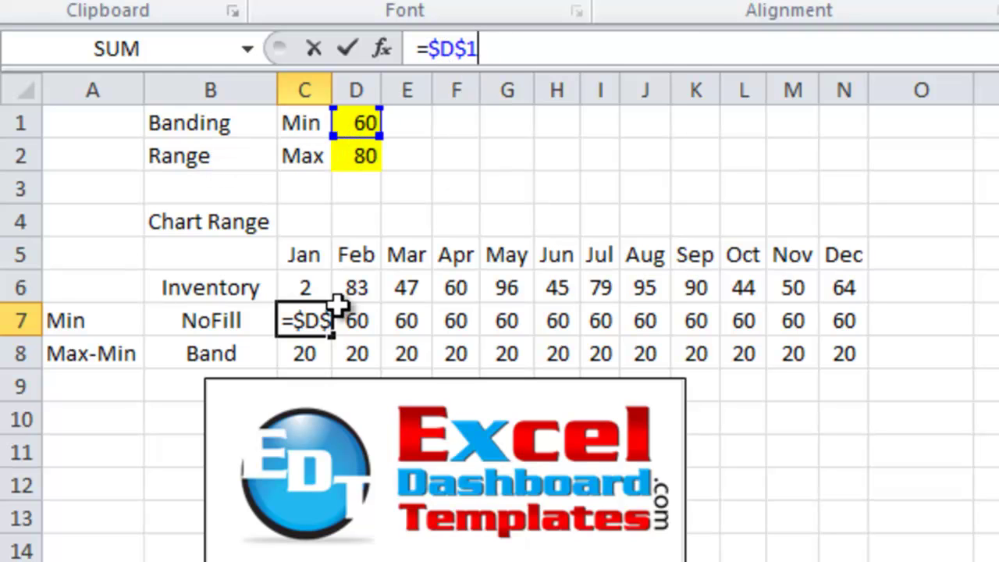
key("ctrl+Return")
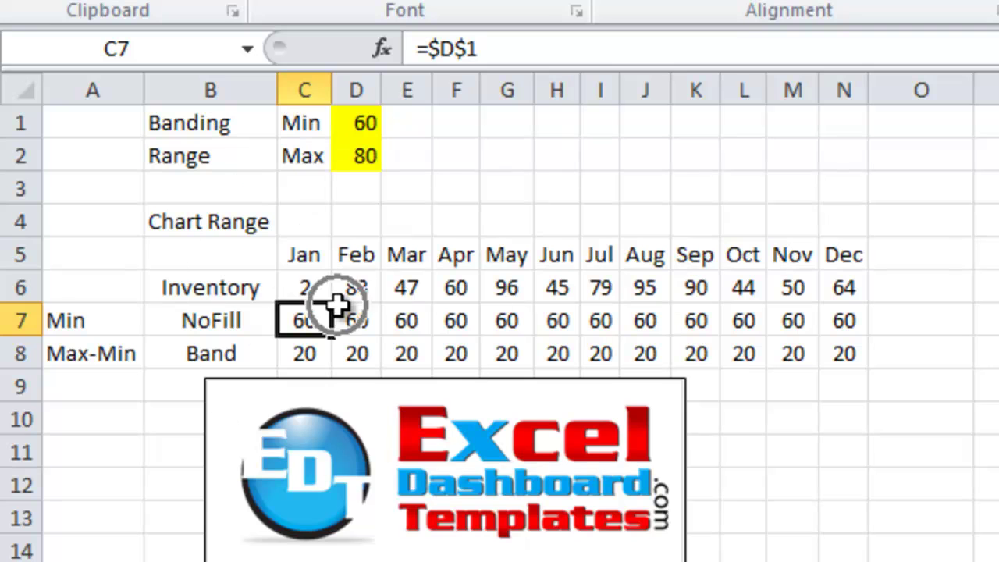
key("Right")
key("Right")
key("Right")
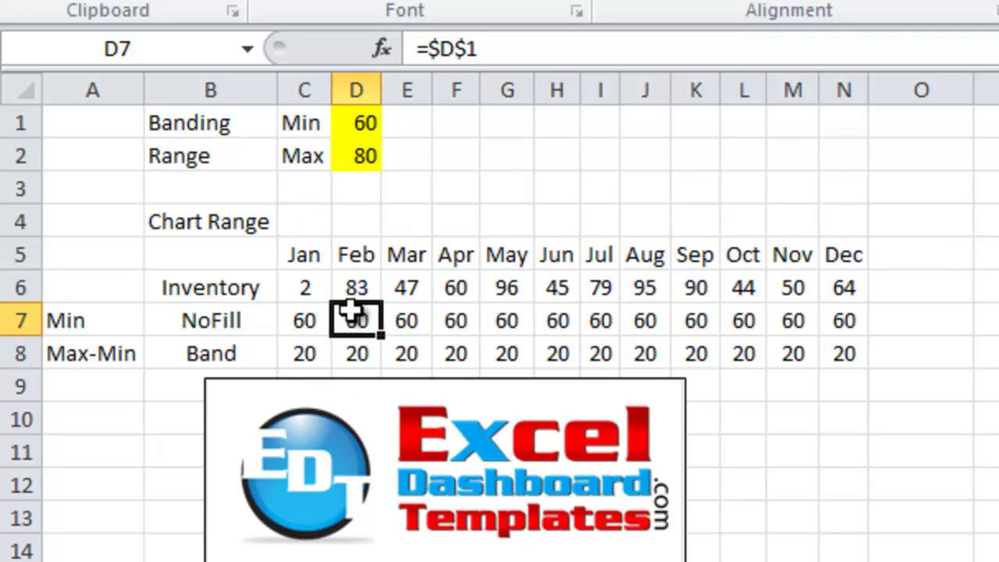
left_click(306, 350)
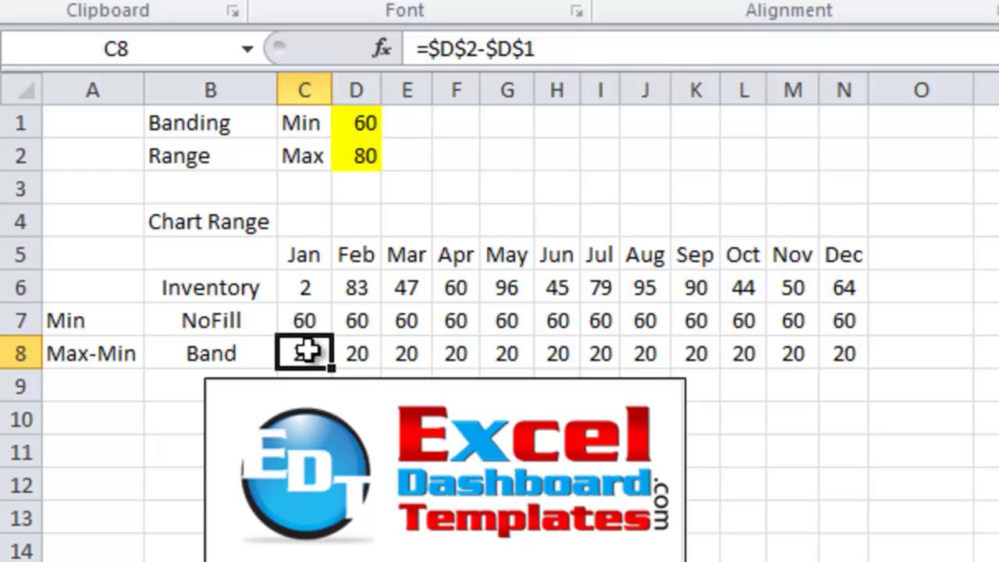
left_click(455, 48)
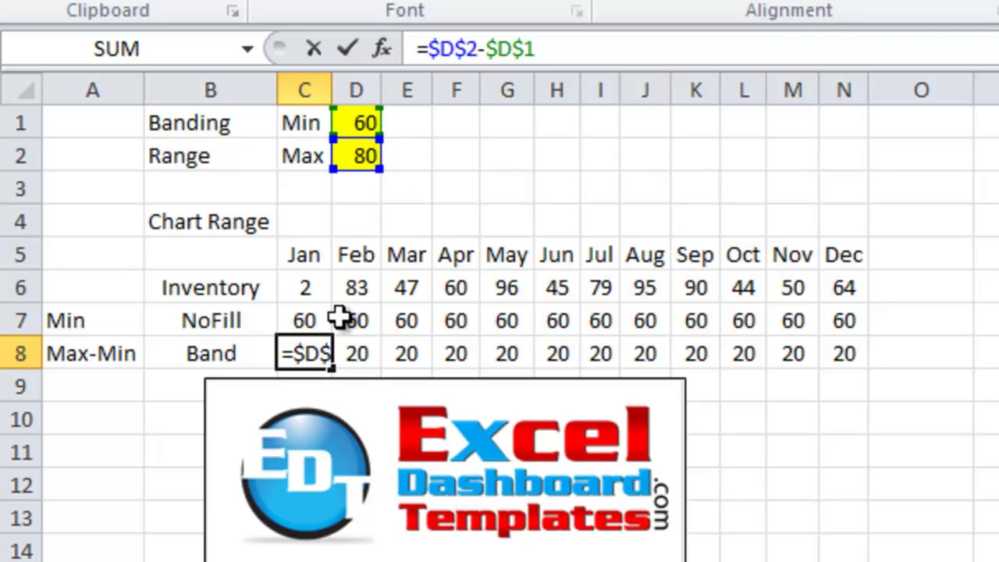
key("ctrl+Return")
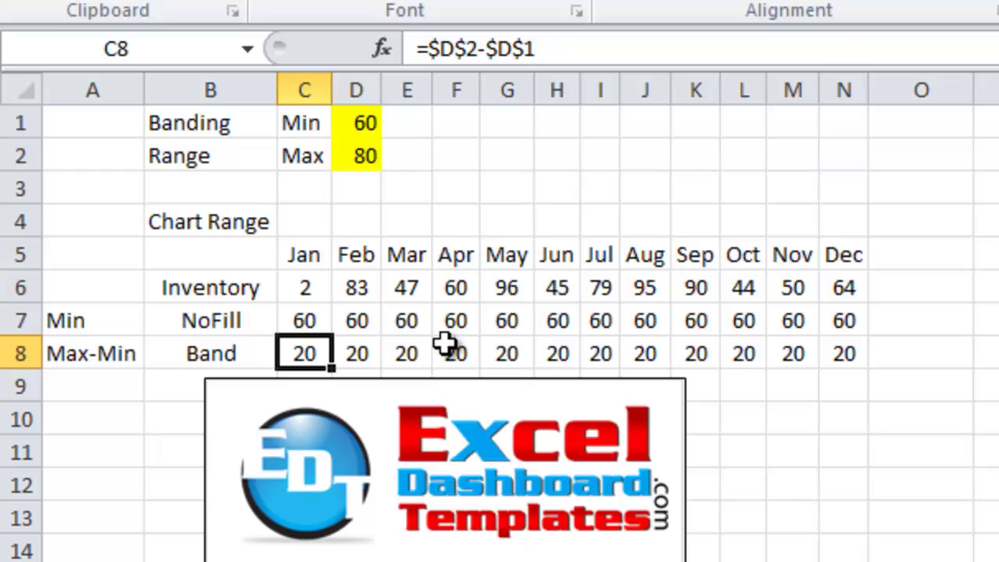
Insert a 2-D stacked column chart from the range B5:N8 and move it up toward the top of the sheet.
left_click(212, 279)
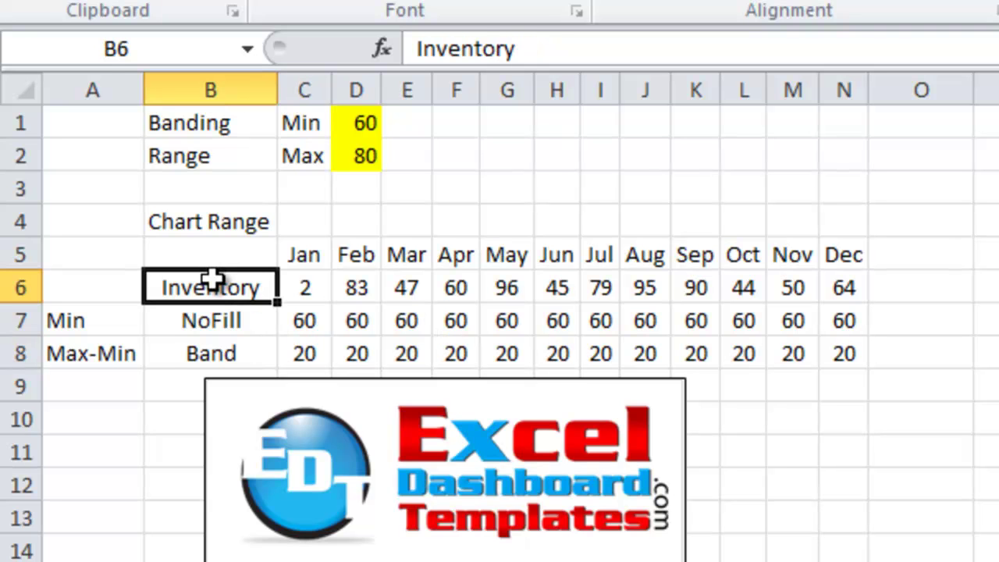
left_click_drag(212, 279, 822, 352)
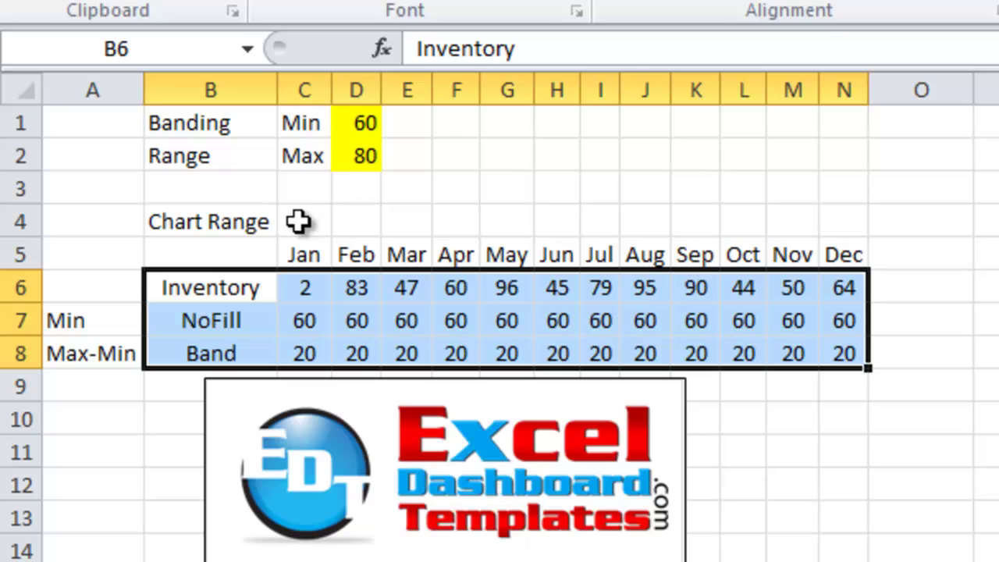
left_click_drag(227, 252, 837, 350)
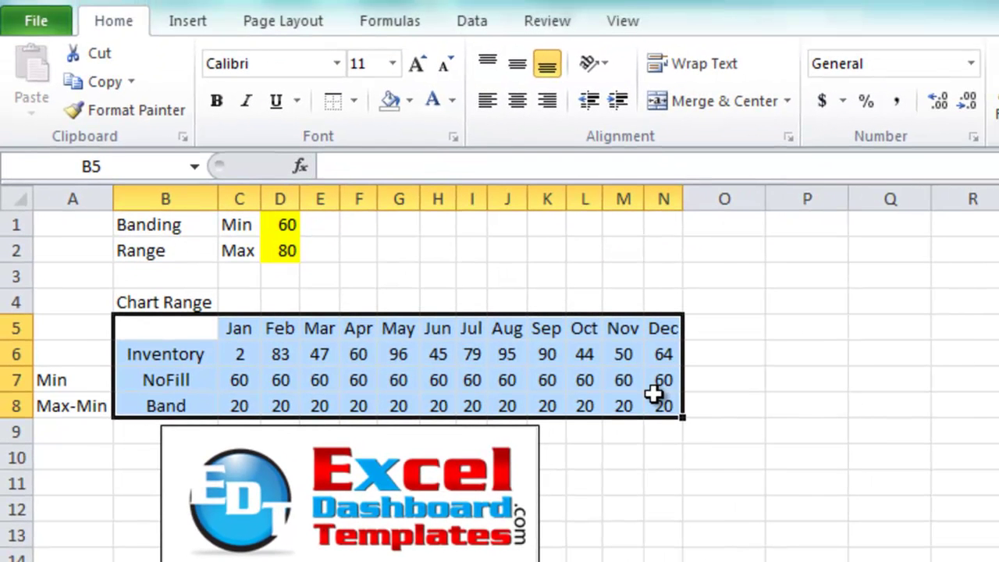
left_click(195, 22)
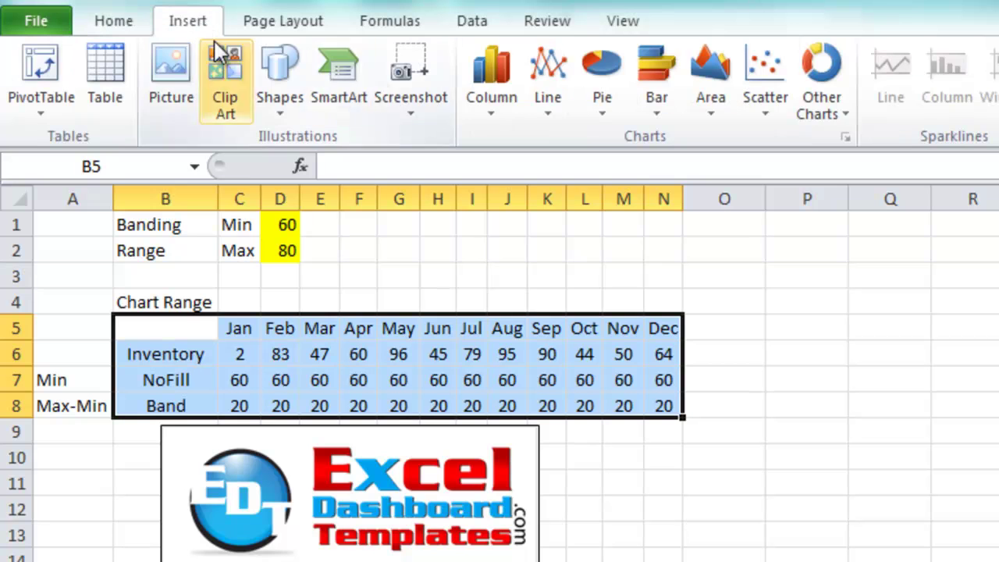
left_click(504, 99)
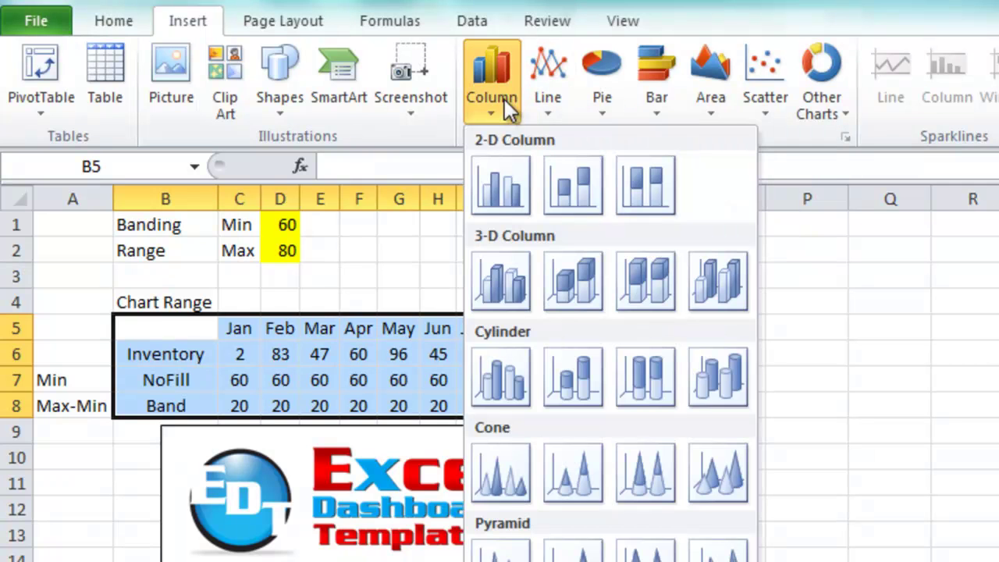
left_click(563, 202)
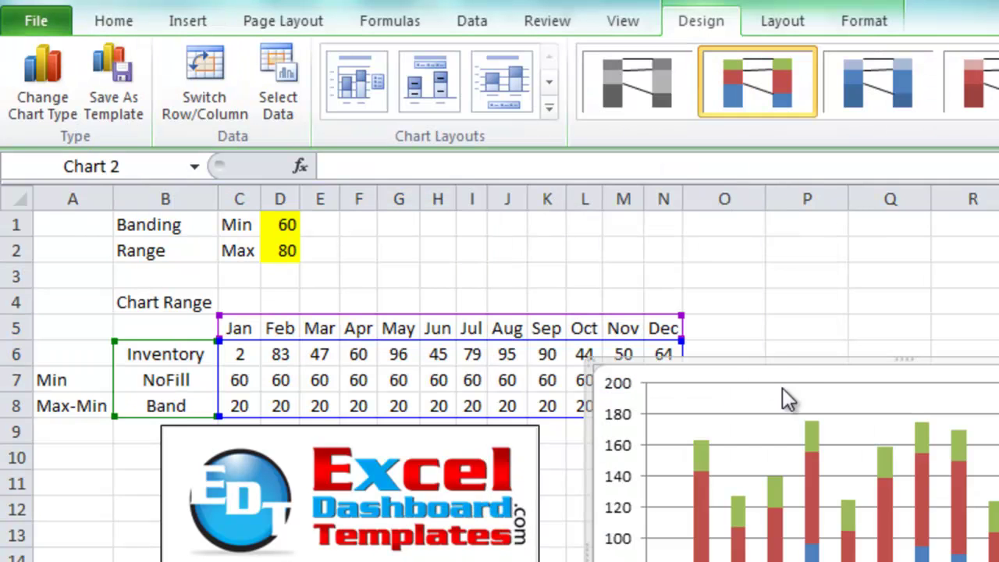
left_click_drag(758, 363, 714, 227)
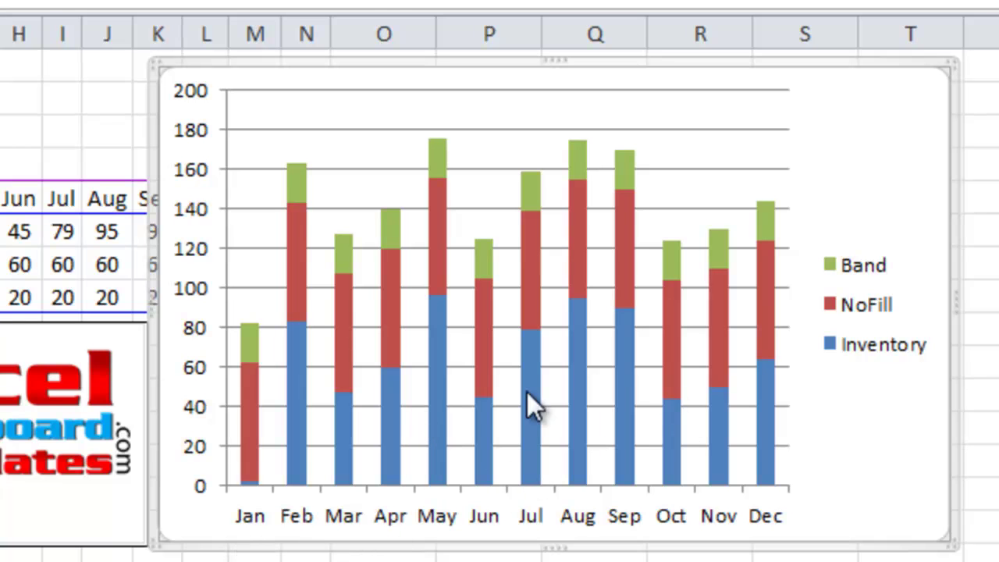
Examine the Inventory, NoFill and Band series in the stacked column chart.
left_click(478, 434)
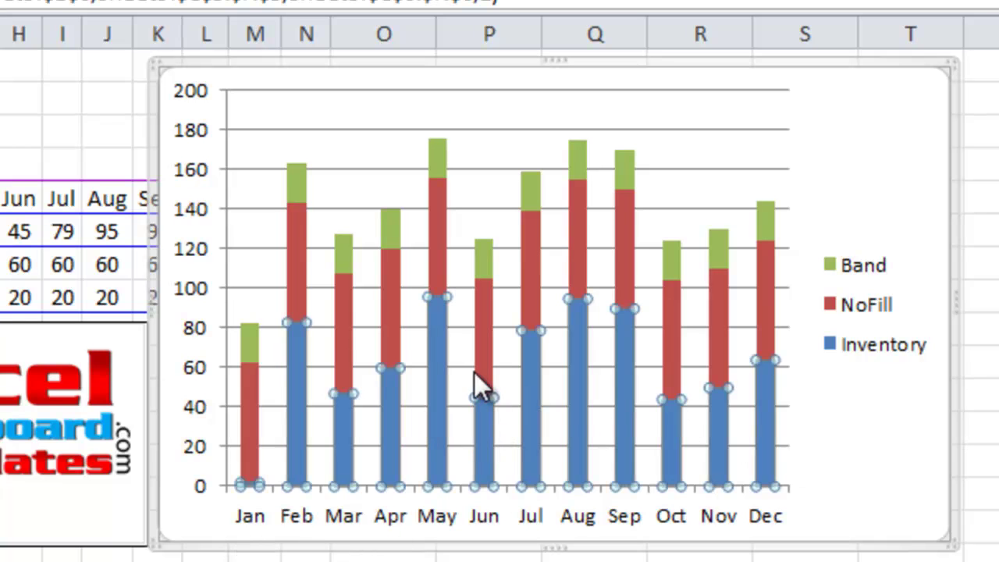
left_click(479, 332)
left_click(483, 261)
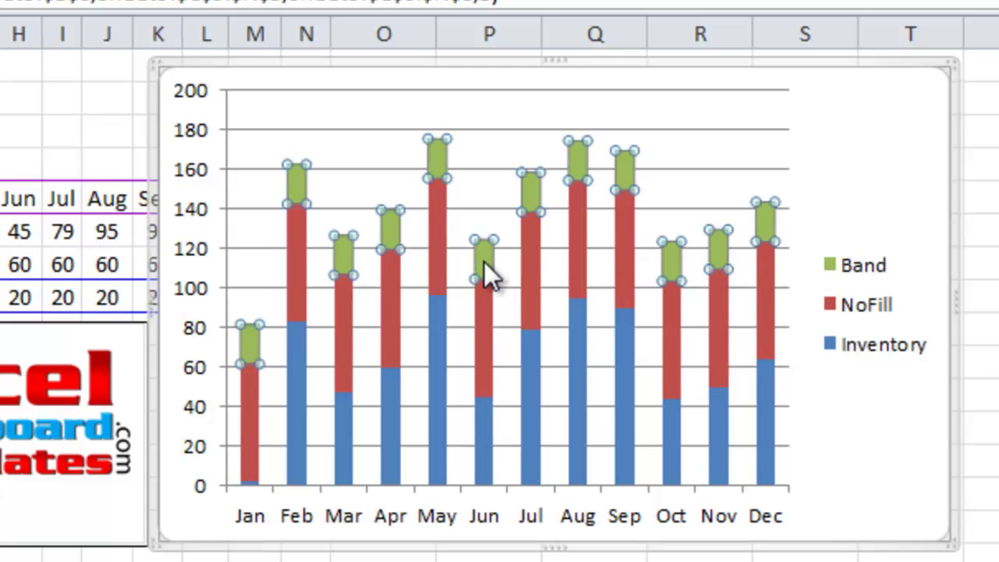
left_click(304, 404)
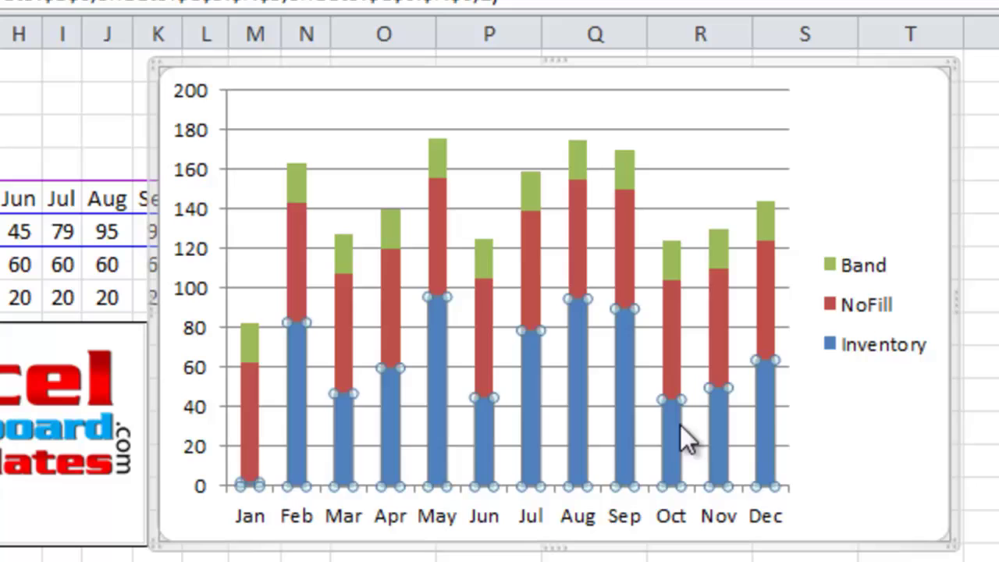
left_click(840, 414)
Change the Inventory series of the stacked column chart to the basic Line chart type without markers.
mouse_move(538, 402)
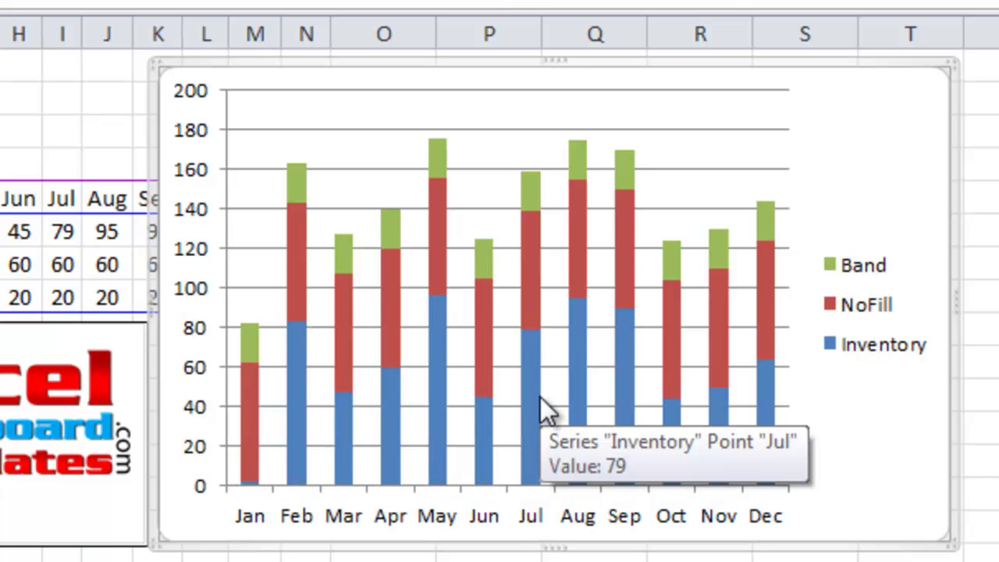
left_click(527, 402)
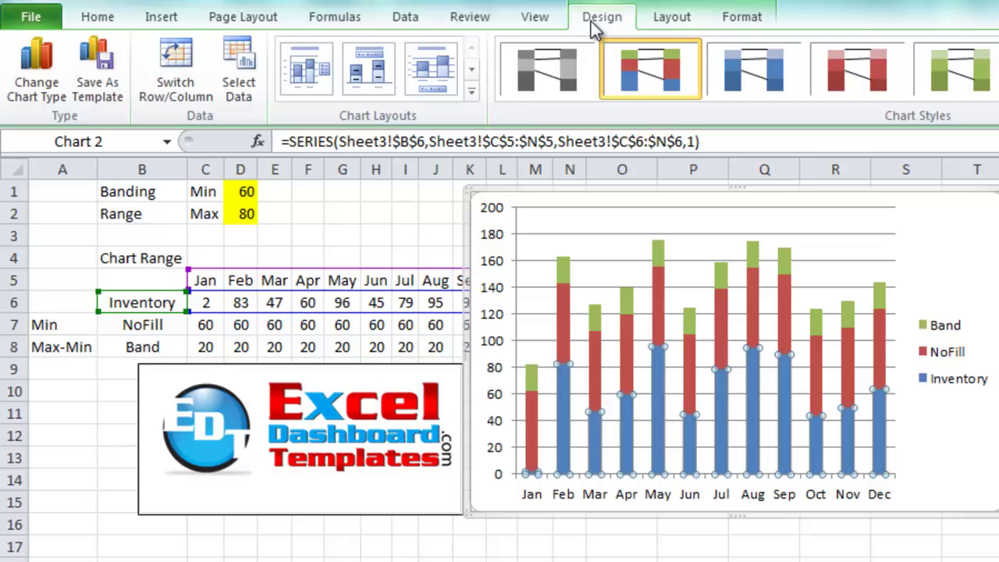
left_click(663, 17)
left_click(624, 23)
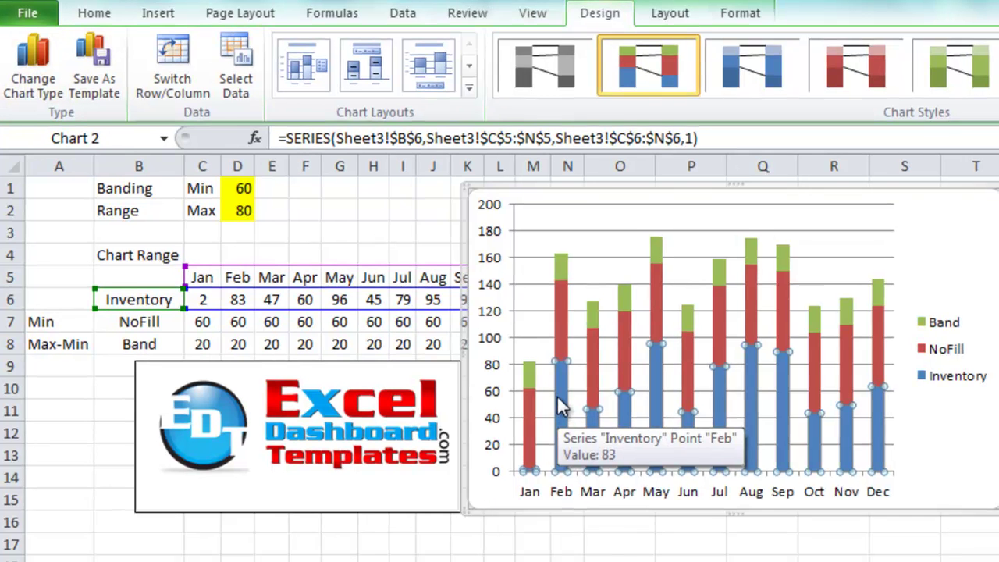
right_click(557, 395)
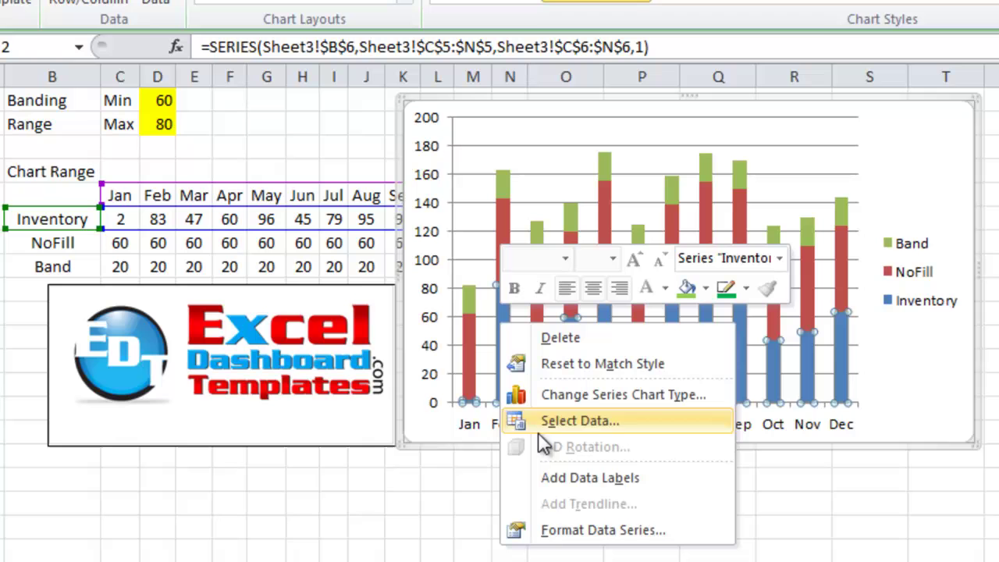
left_click(671, 401)
left_click_drag(937, 1, 304, 49)
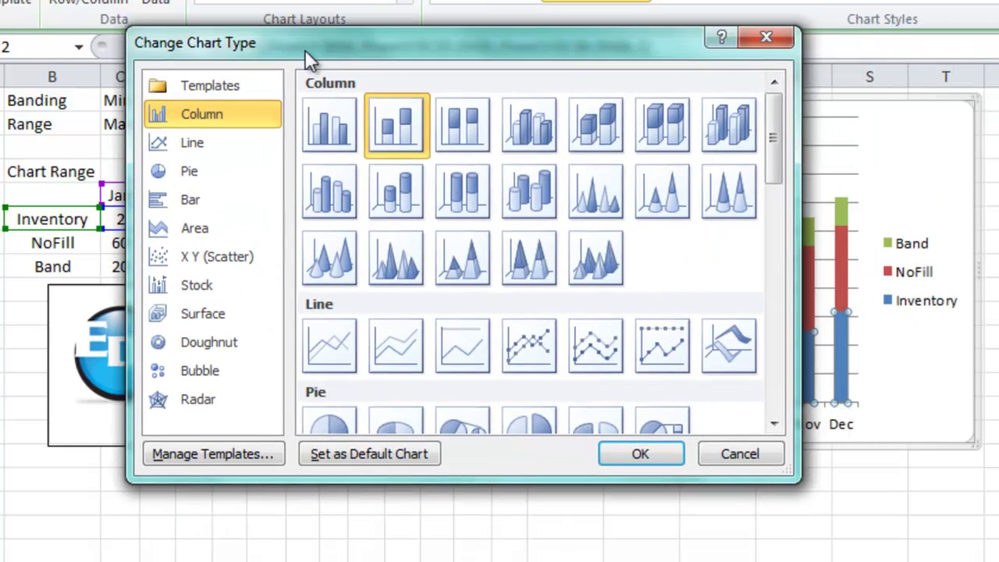
left_click(172, 142)
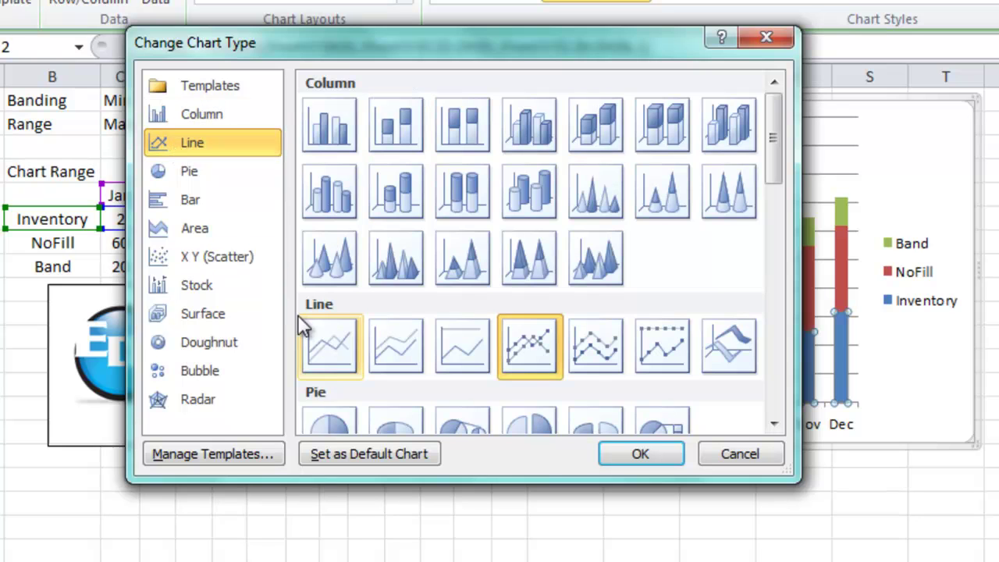
left_click(331, 344)
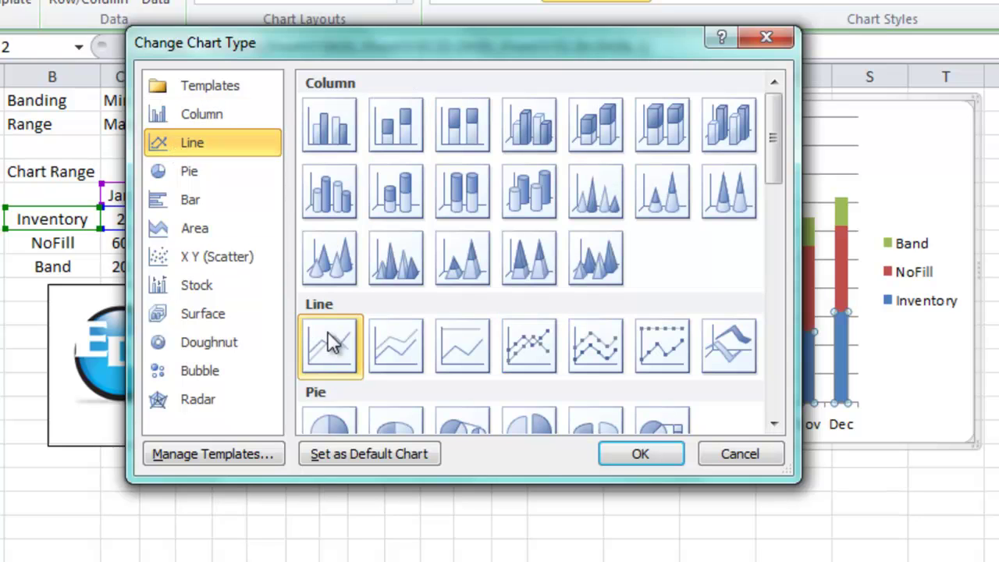
left_click(616, 449)
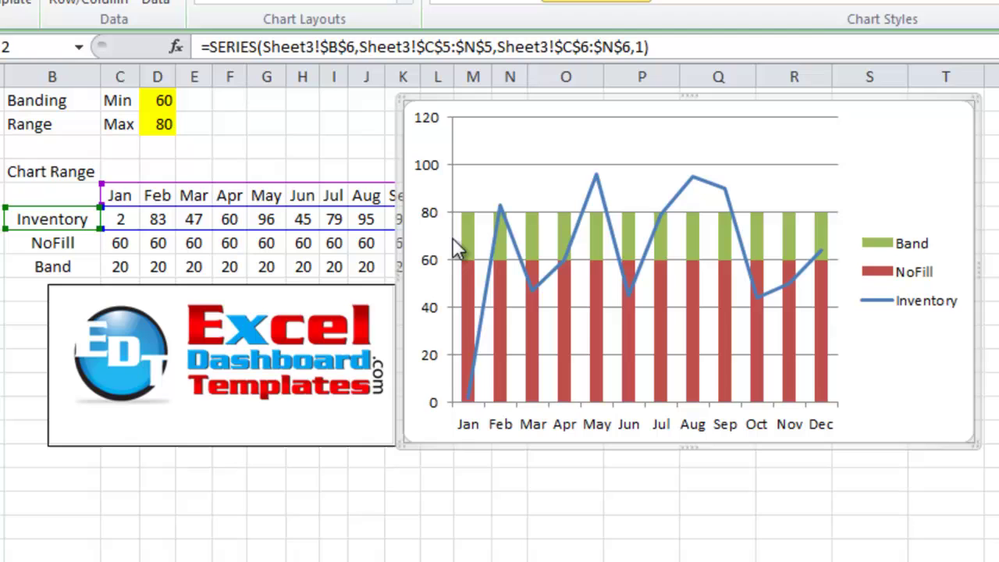
Set the gap width of the Band series' stacked columns to 0%.
left_click(465, 277)
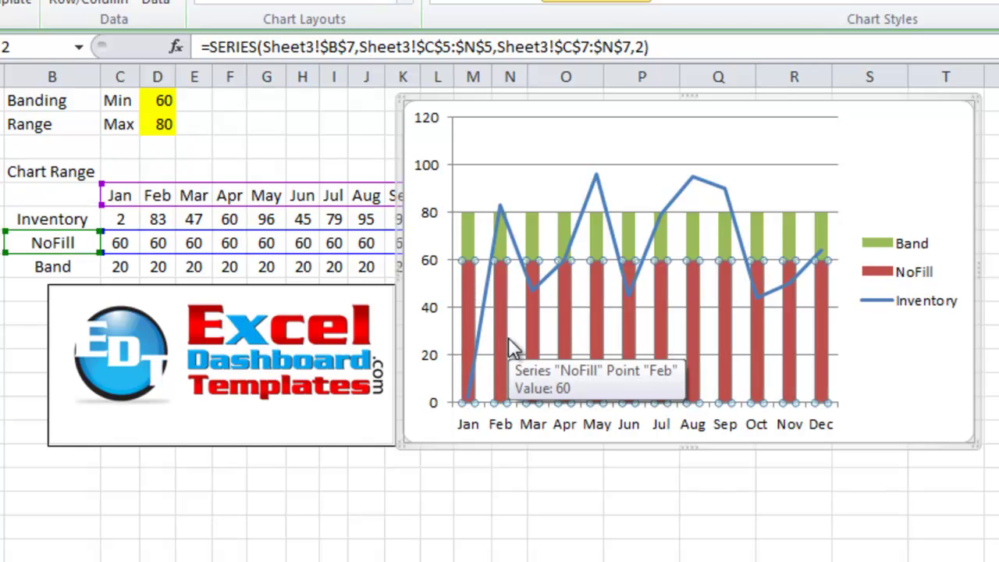
left_click(471, 241)
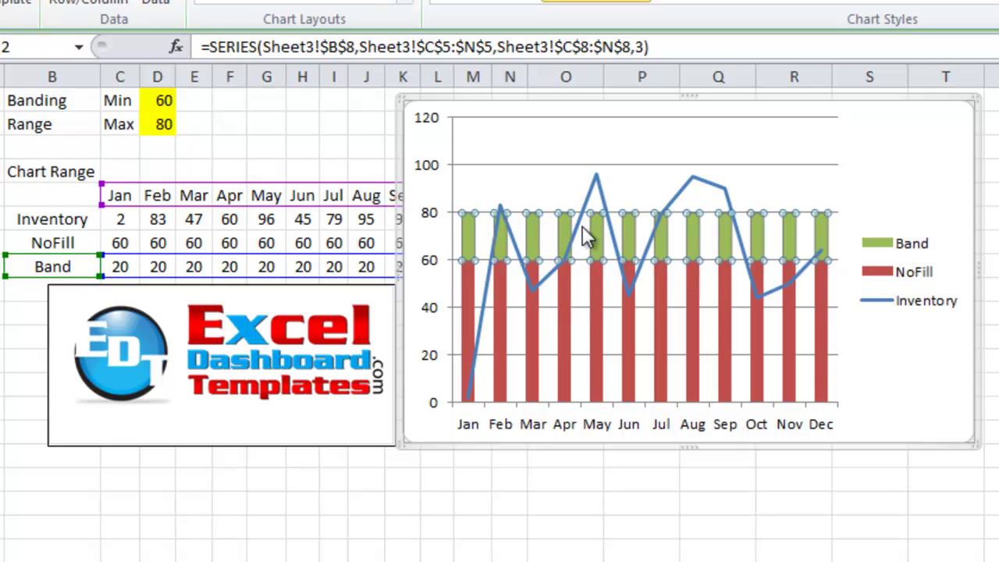
right_click(532, 241)
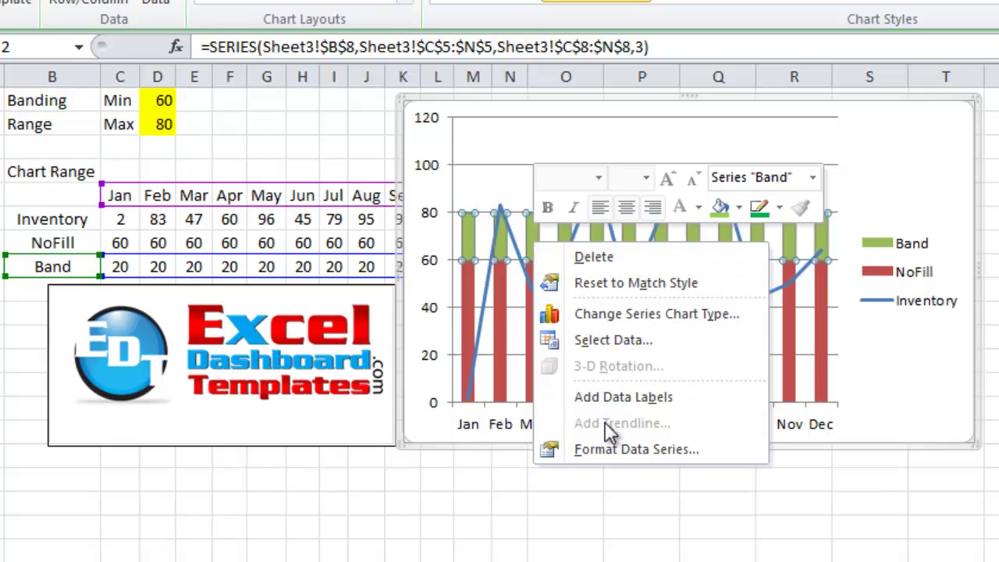
left_click(706, 449)
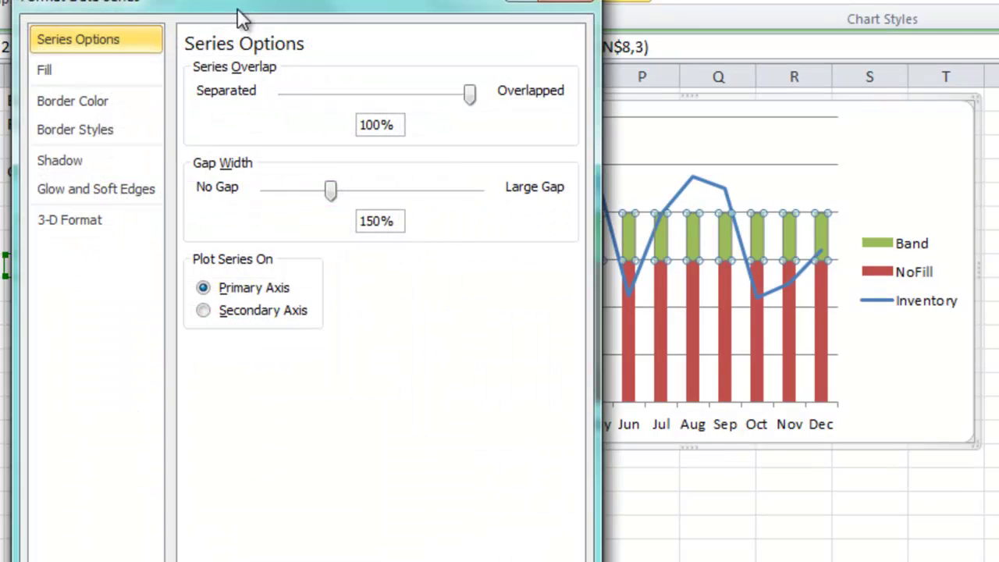
left_click_drag(240, 18, 636, 61)
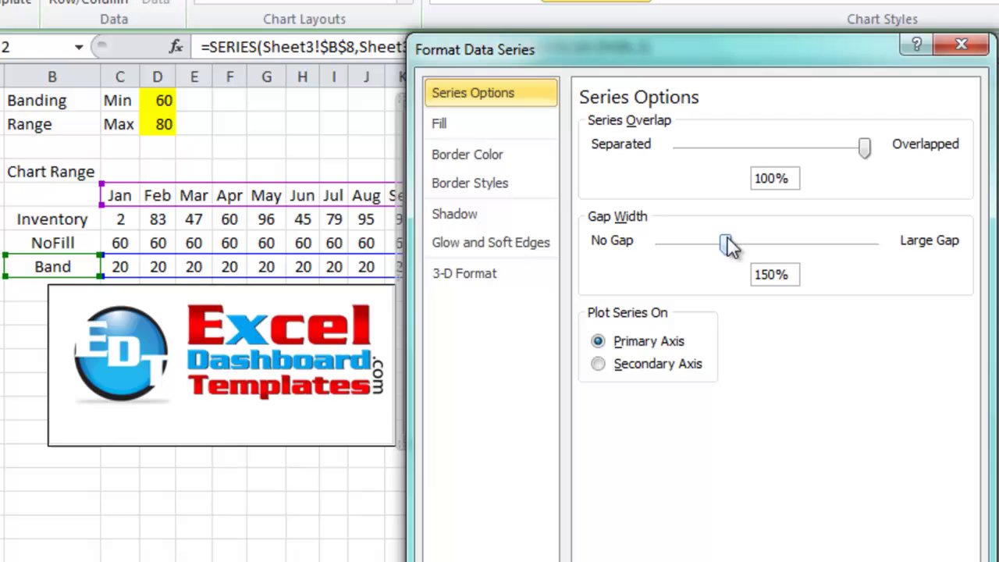
left_click_drag(727, 245, 636, 238)
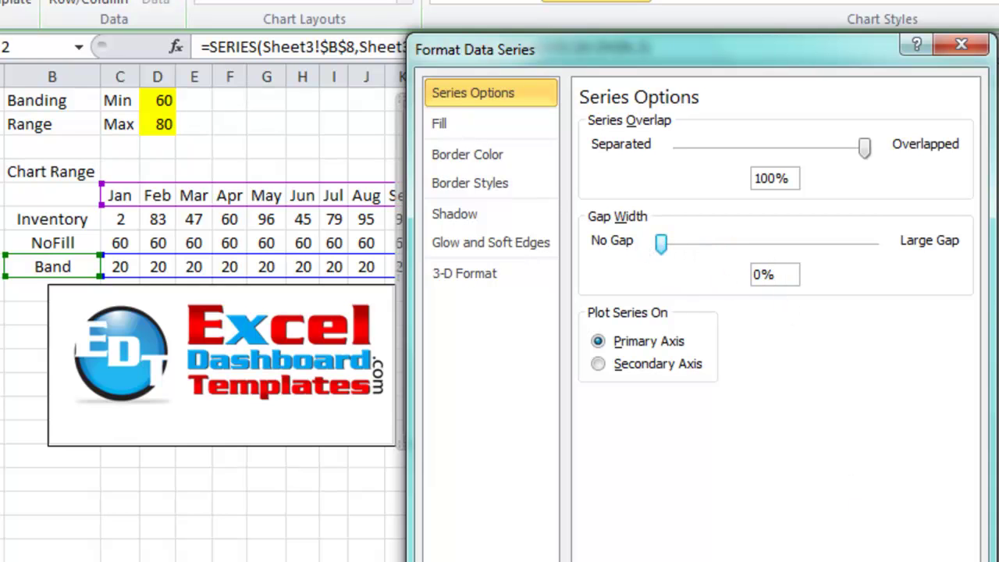
key("Escape")
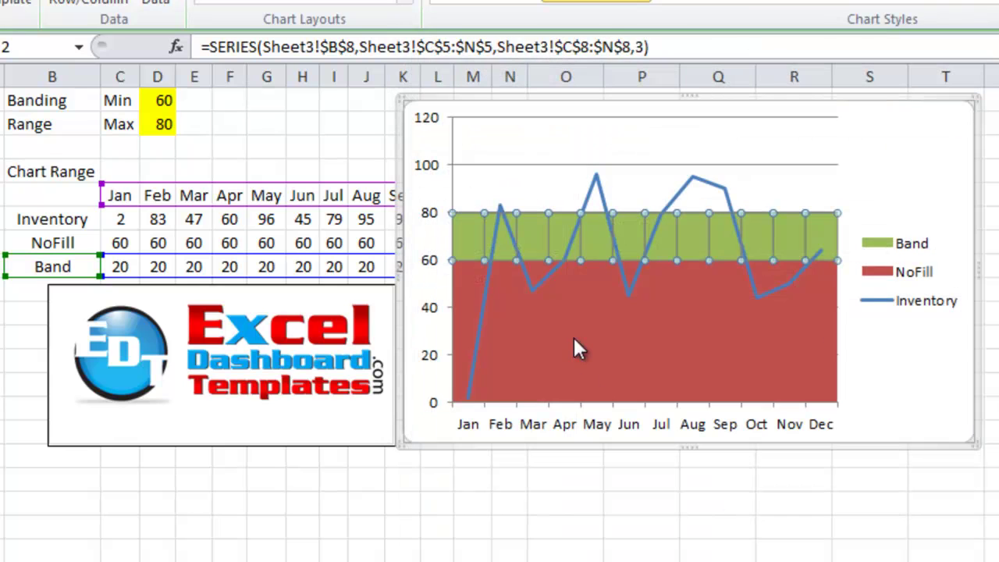
left_click(931, 330)
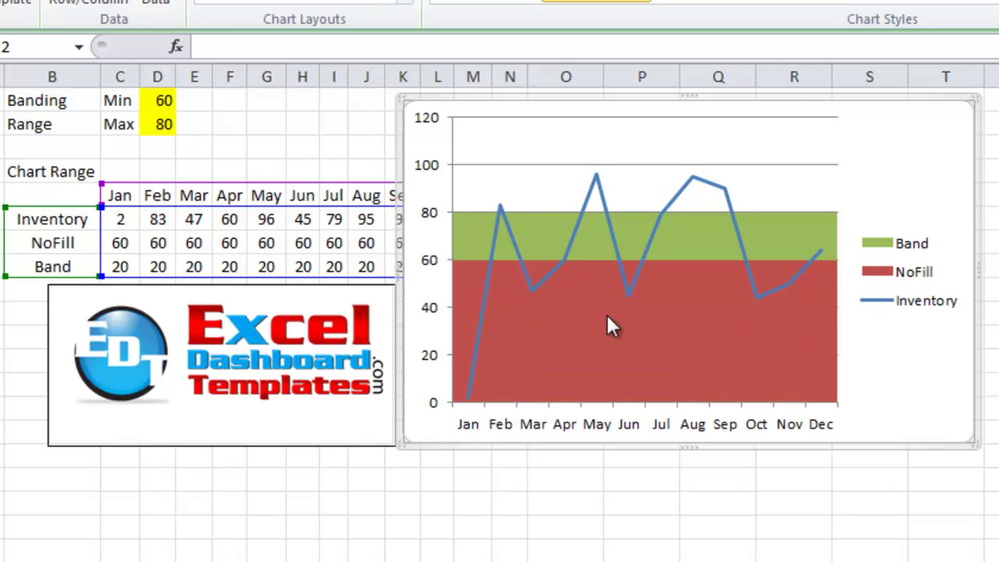
Set the fill of the NoFill column series beneath the band to No fill.
right_click(521, 317)
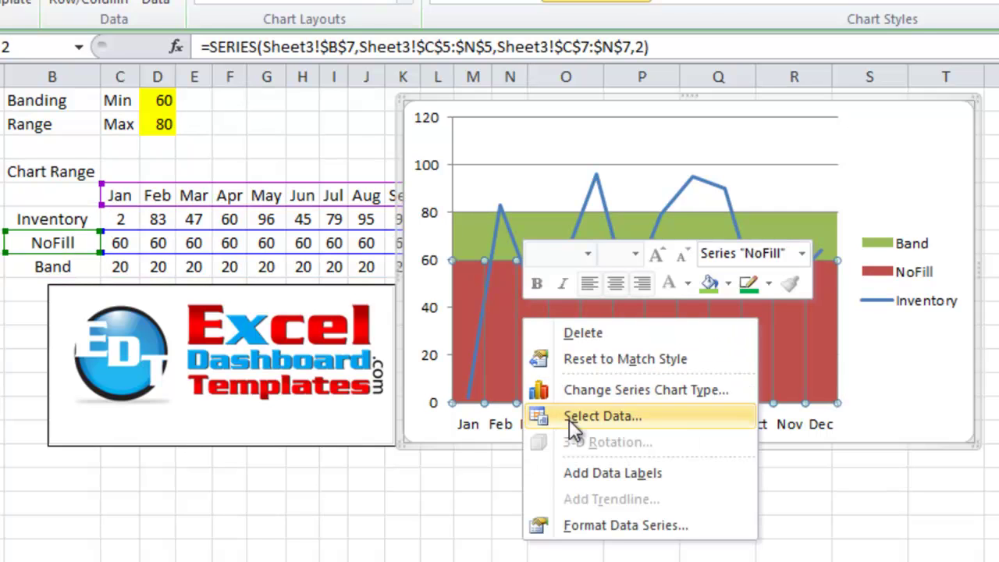
left_click(641, 530)
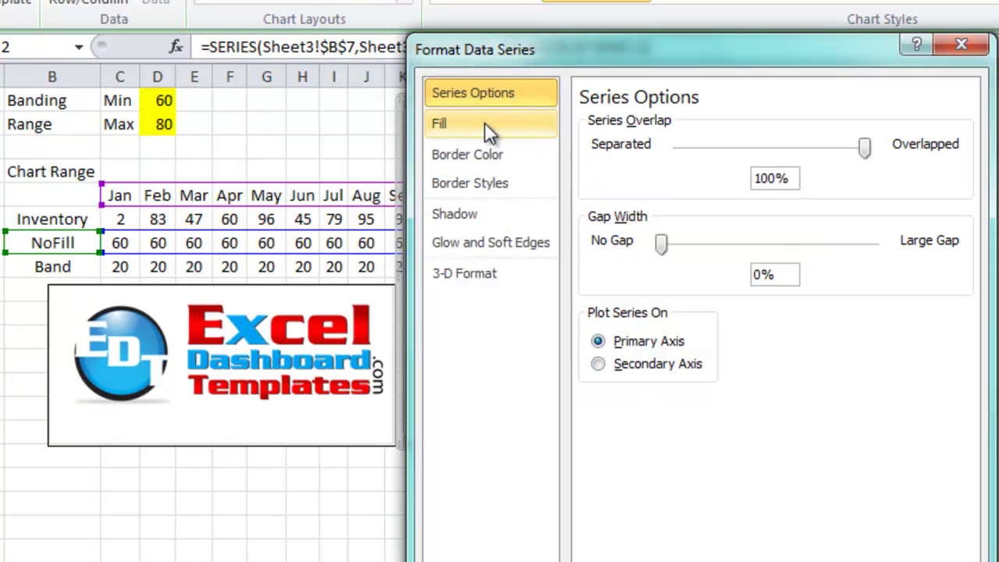
left_click(485, 122)
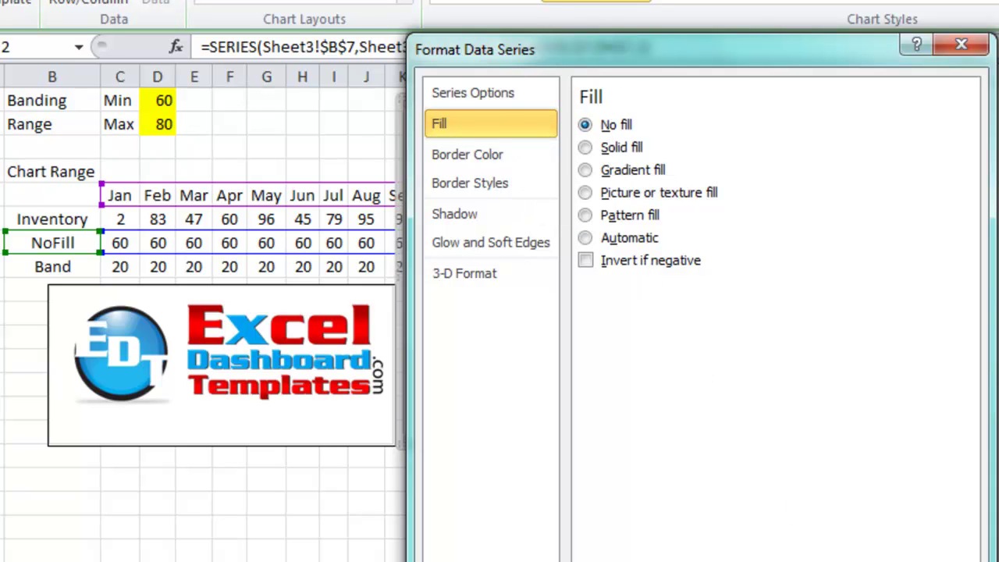
left_click(869, 546)
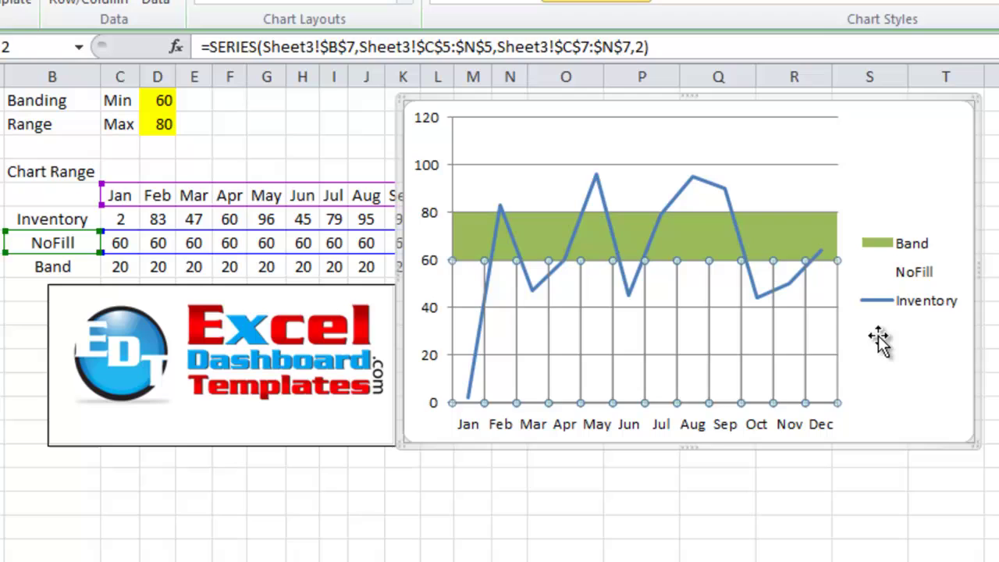
left_click(879, 340)
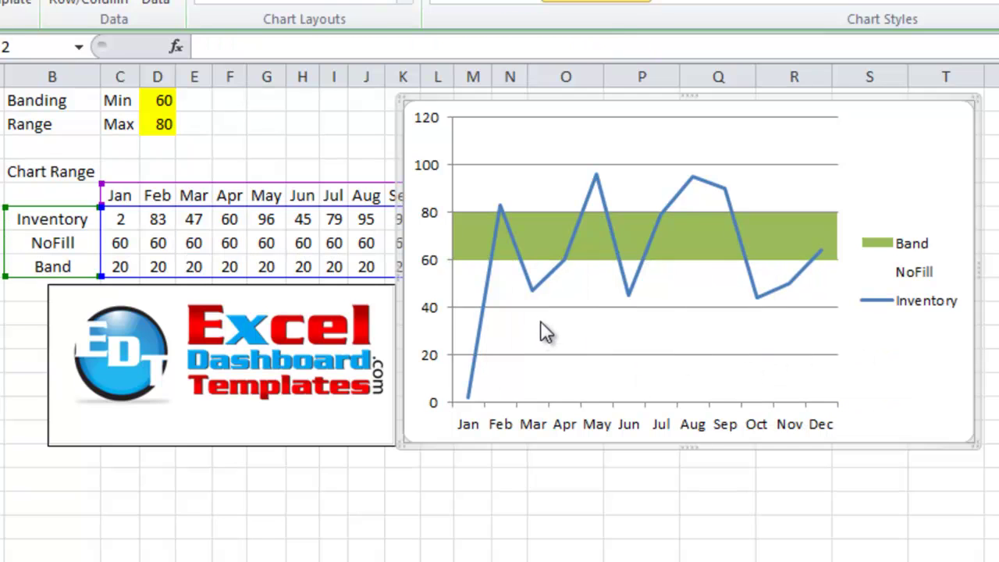
Delete the chart's horizontal gridlines.
mouse_move(565, 312)
left_click(582, 307)
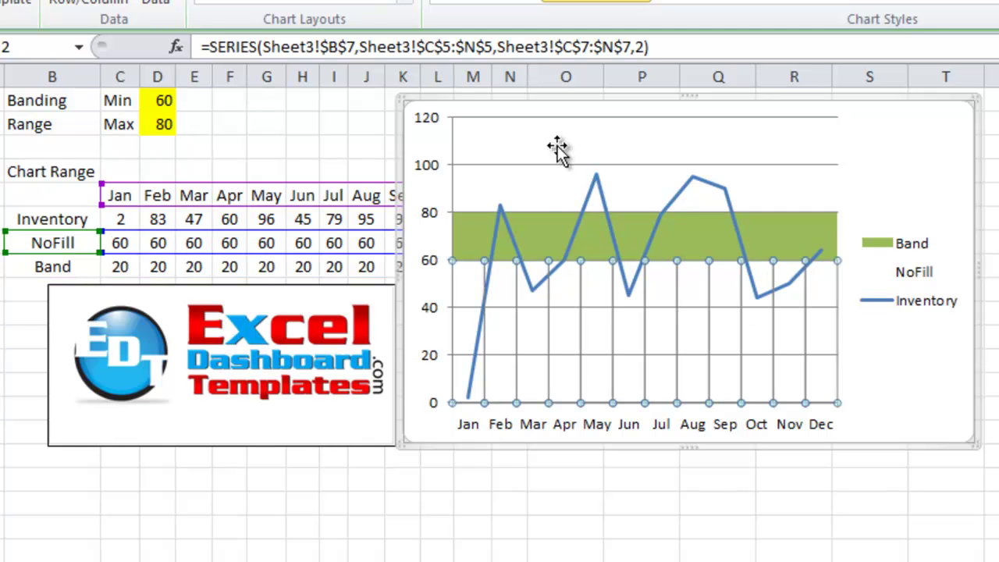
left_click(531, 165)
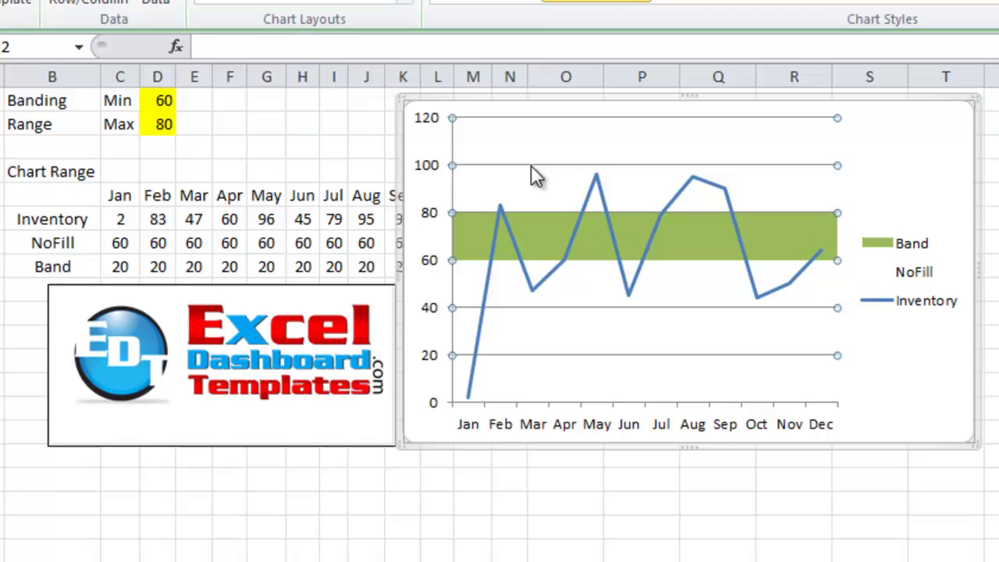
key("Delete")
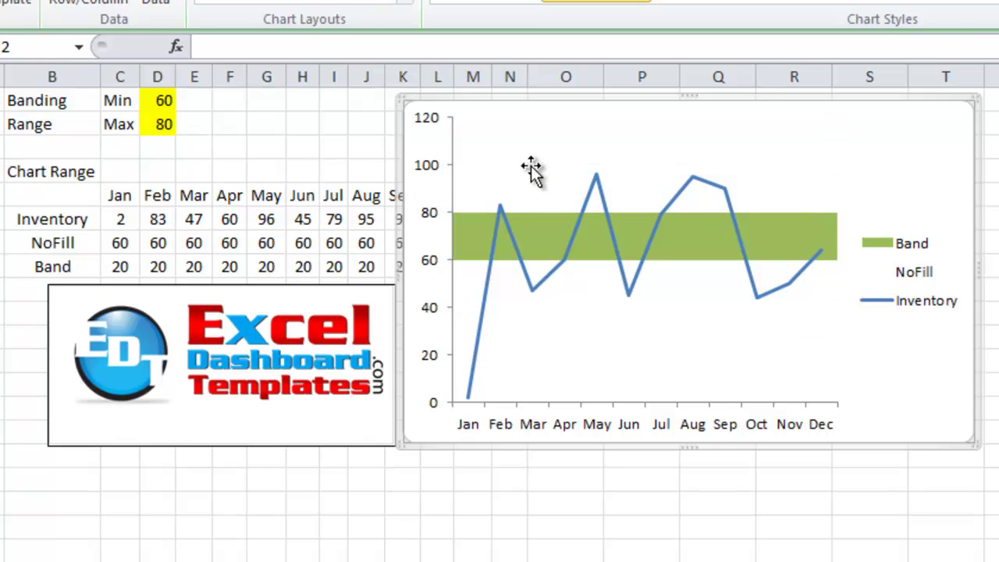
Give the Band series a solid light gray fill and deselect it.
right_click(536, 216)
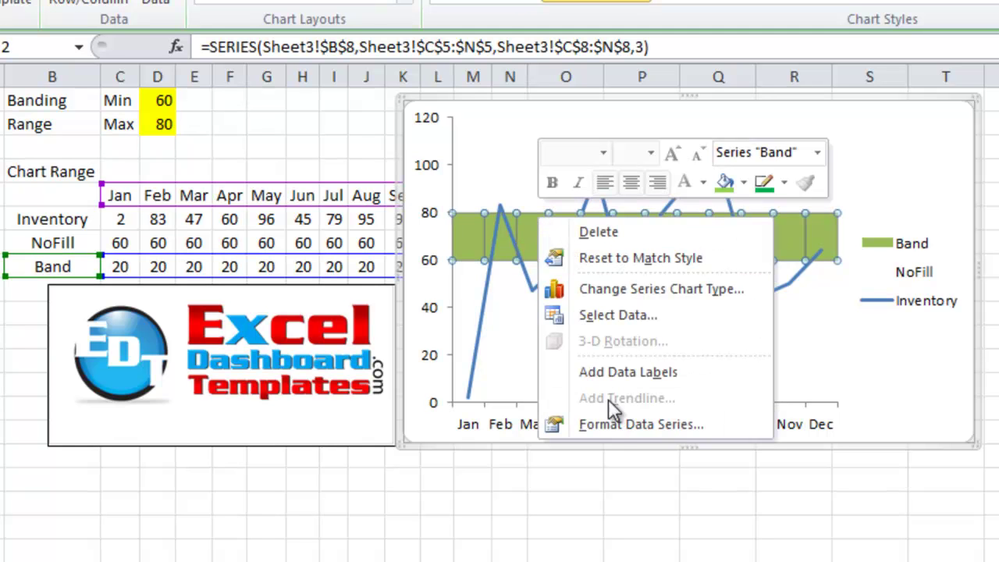
left_click(617, 424)
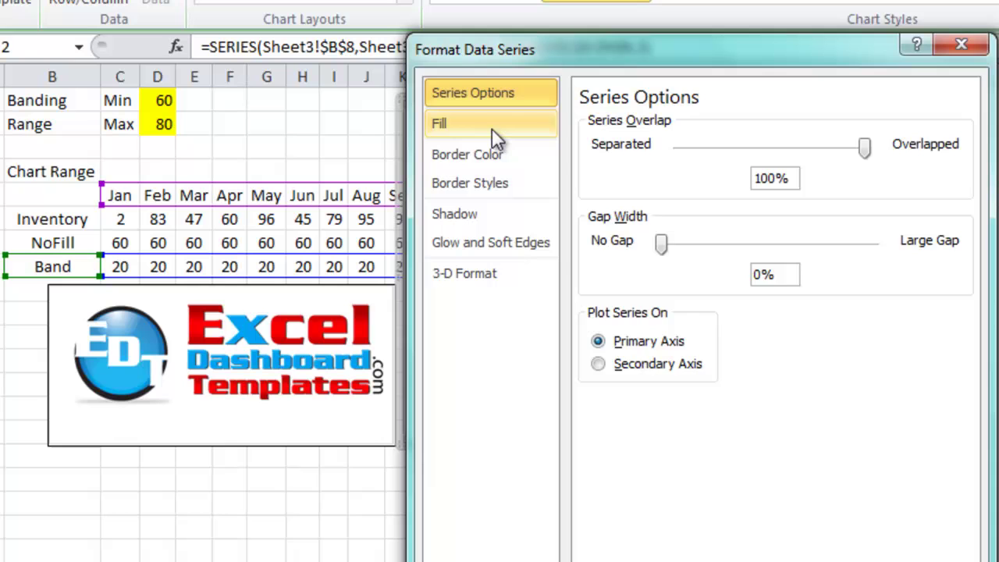
left_click(492, 128)
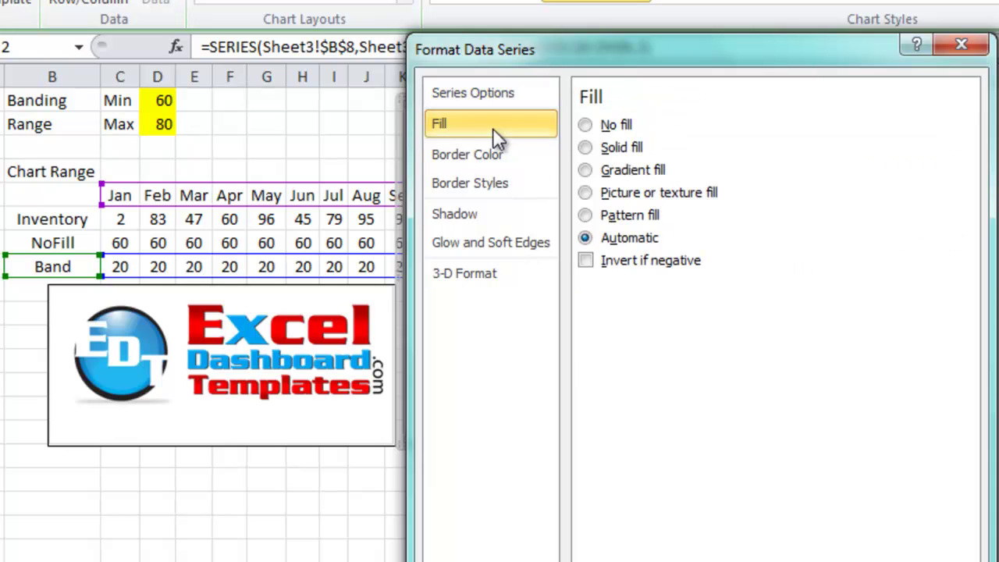
left_click(585, 148)
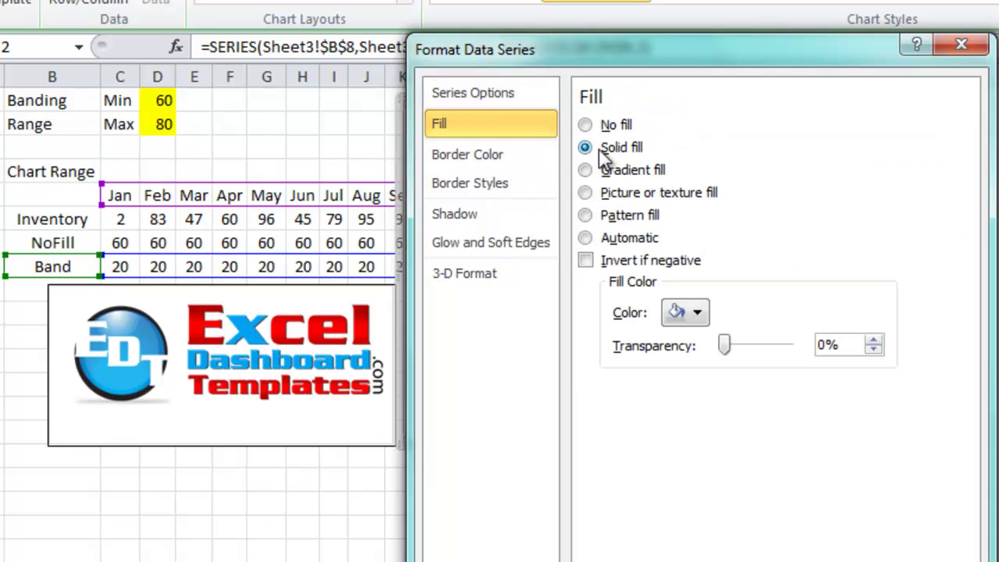
left_click(677, 312)
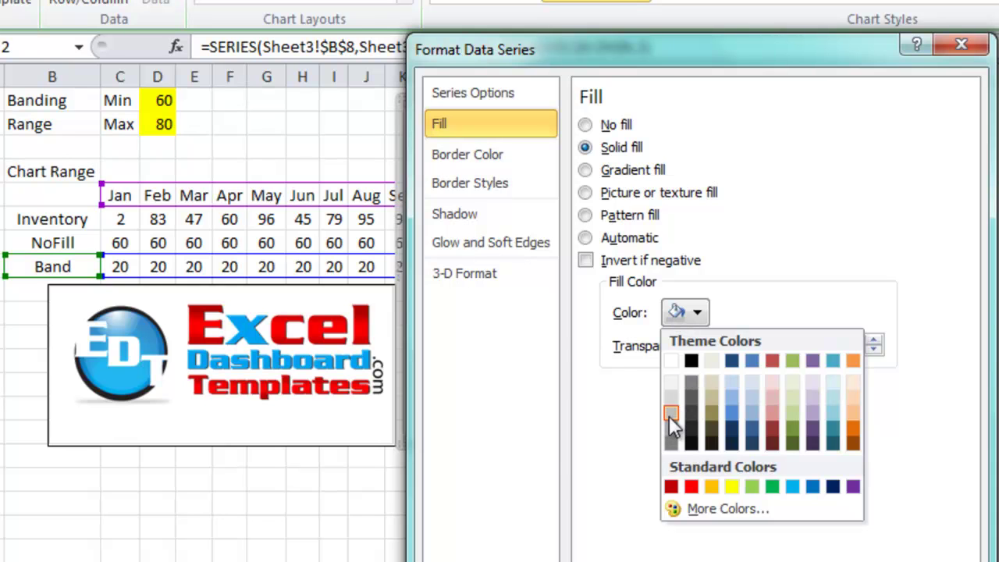
left_click(831, 487)
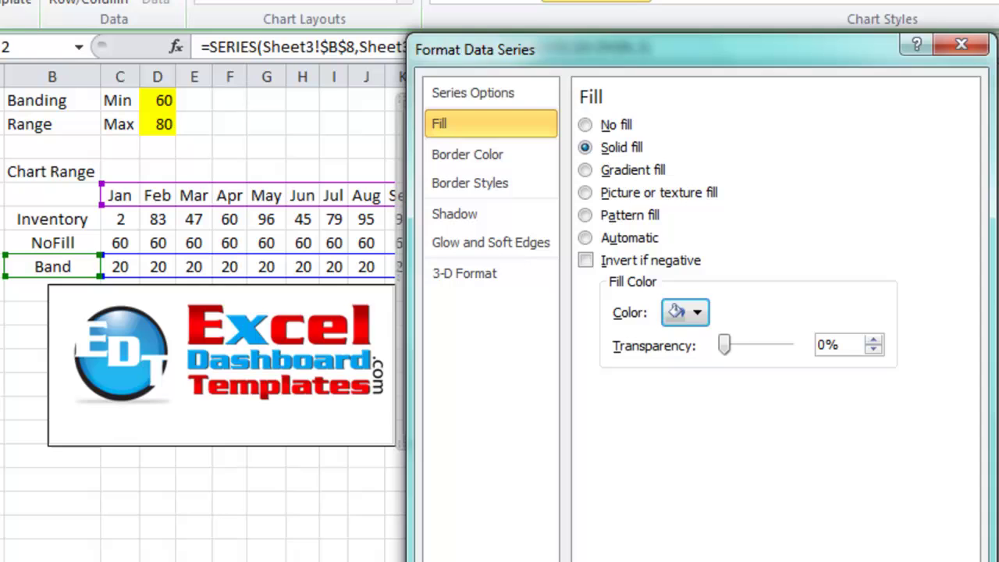
key("Escape")
left_click(680, 375)
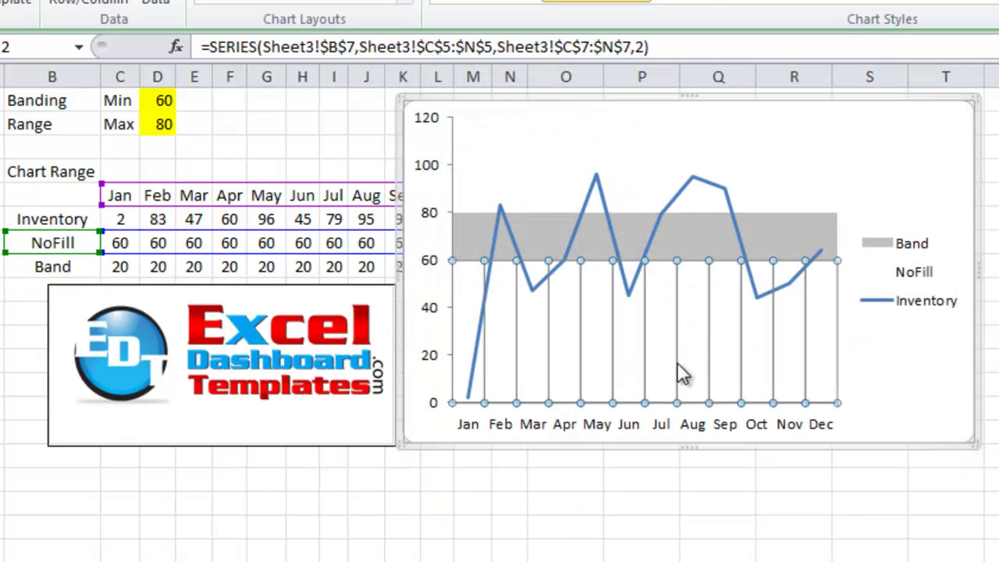
left_click(926, 155)
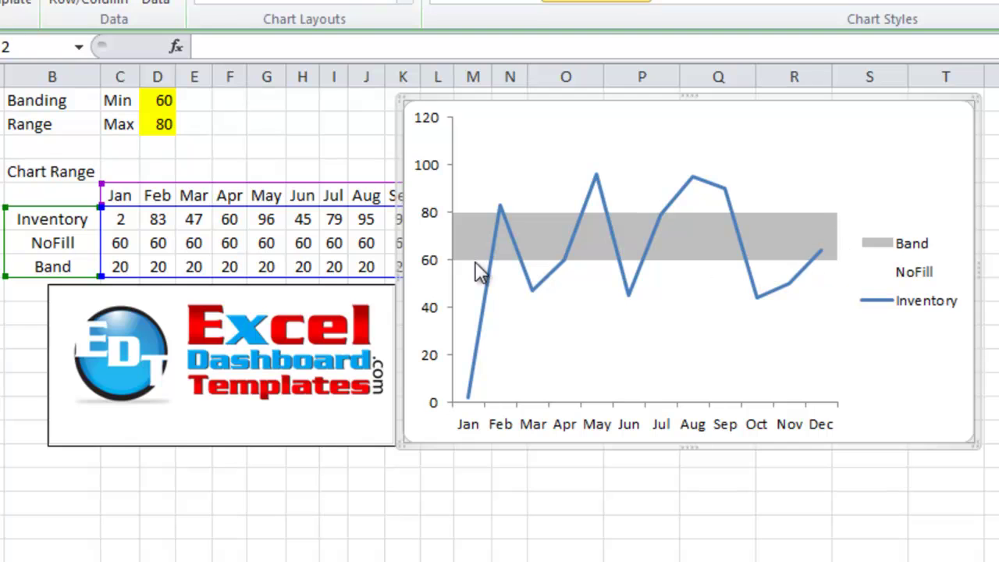
Delete the chart's legend and bring up the chart layout tools.
left_click(902, 283)
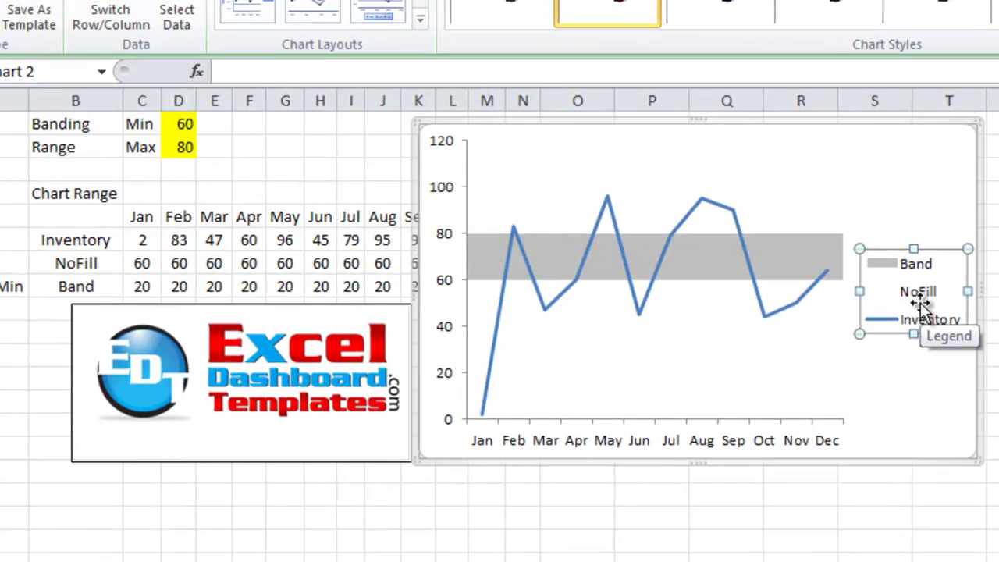
key("Delete")
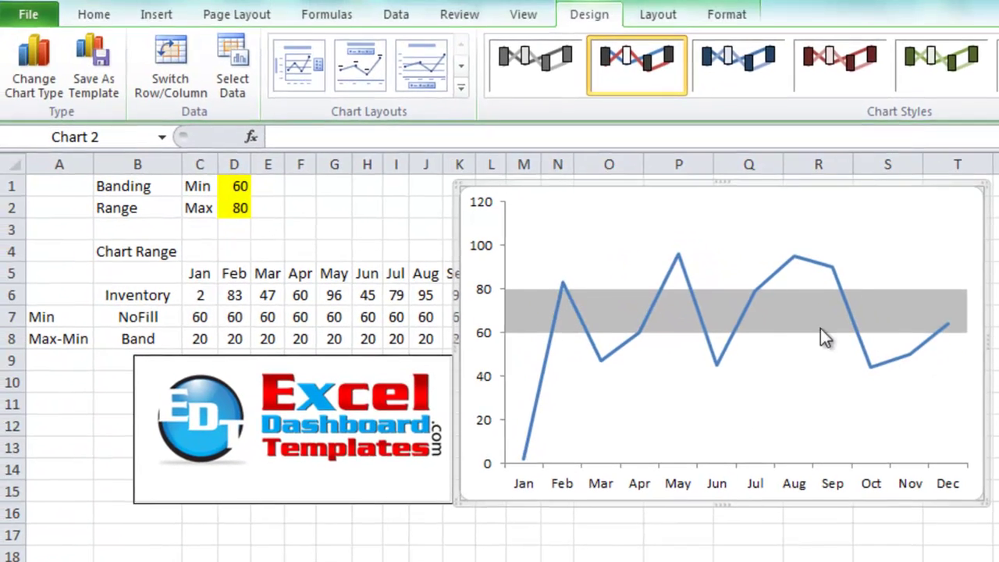
left_click(656, 17)
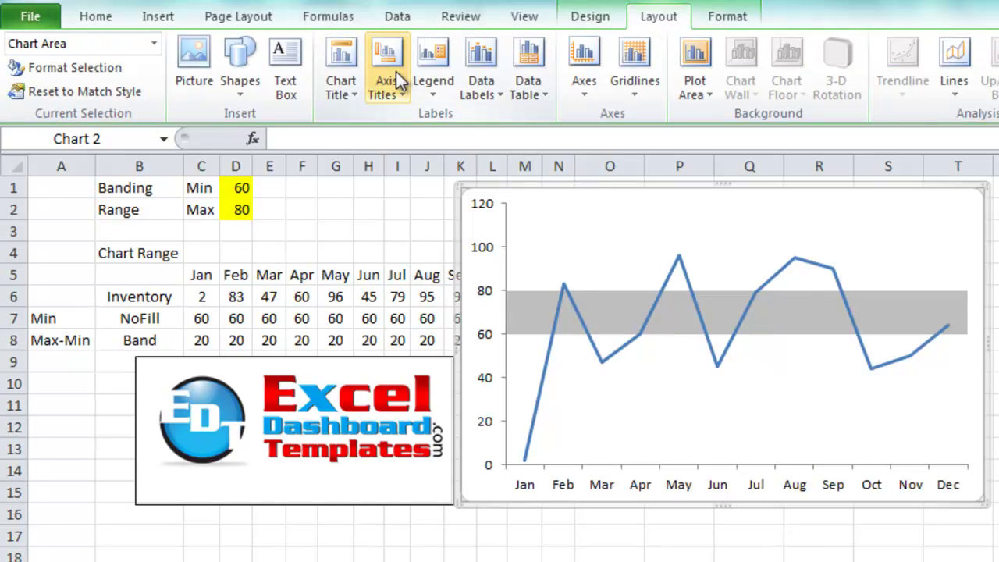
Add a chart title above the chart, link it to the Inventory label in cell B6, and deselect it.
left_click(357, 86)
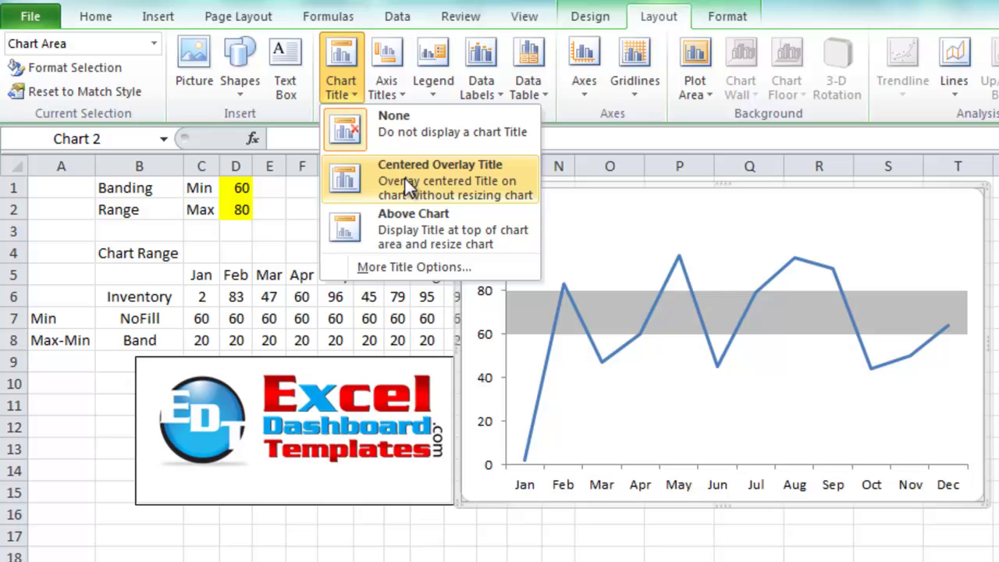
left_click(415, 221)
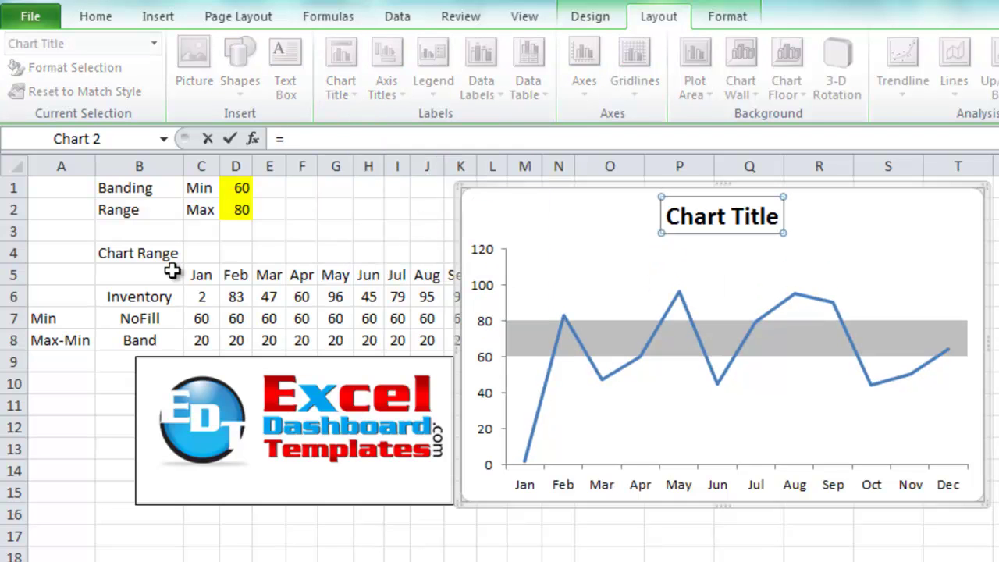
left_click(158, 295)
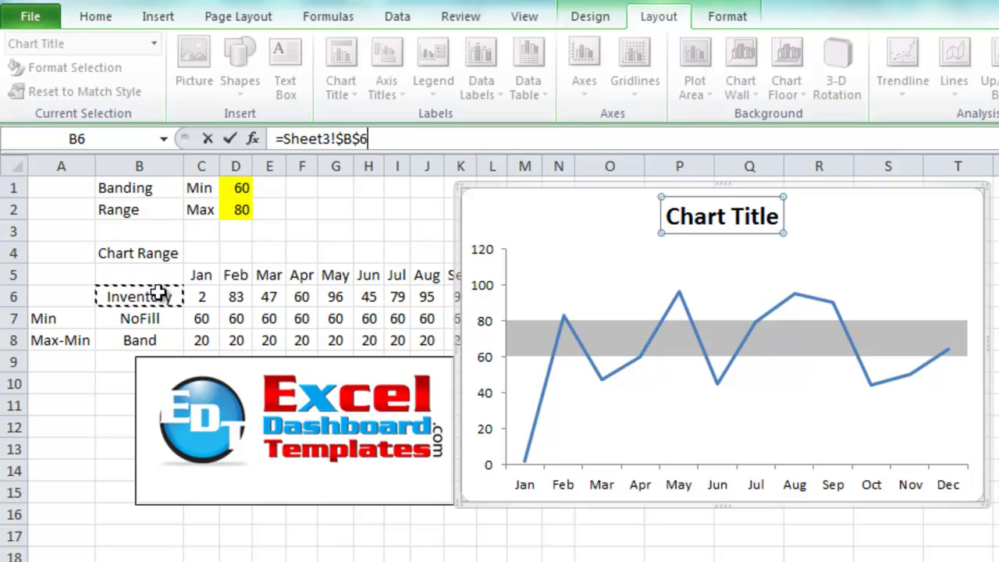
key("Return")
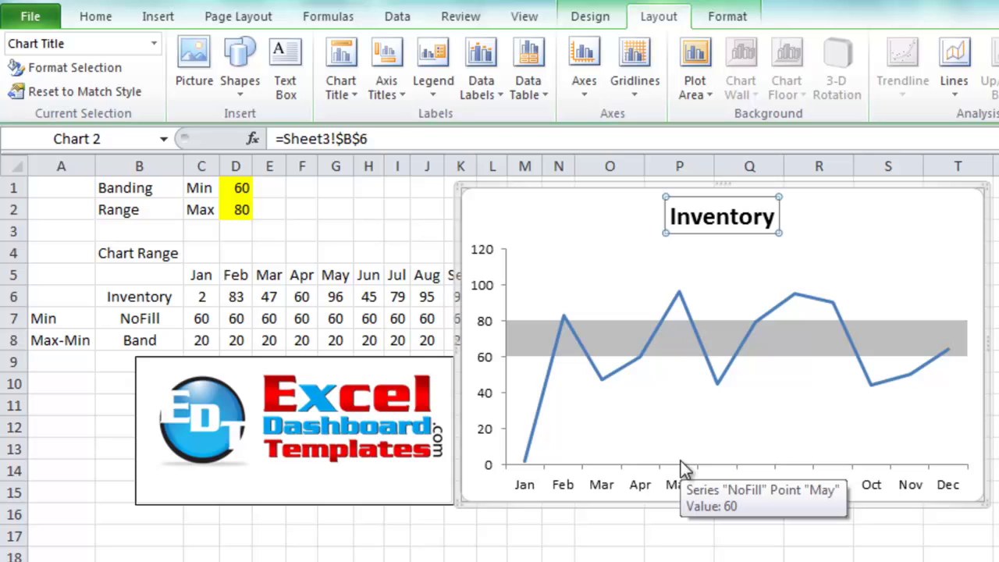
left_click(773, 440)
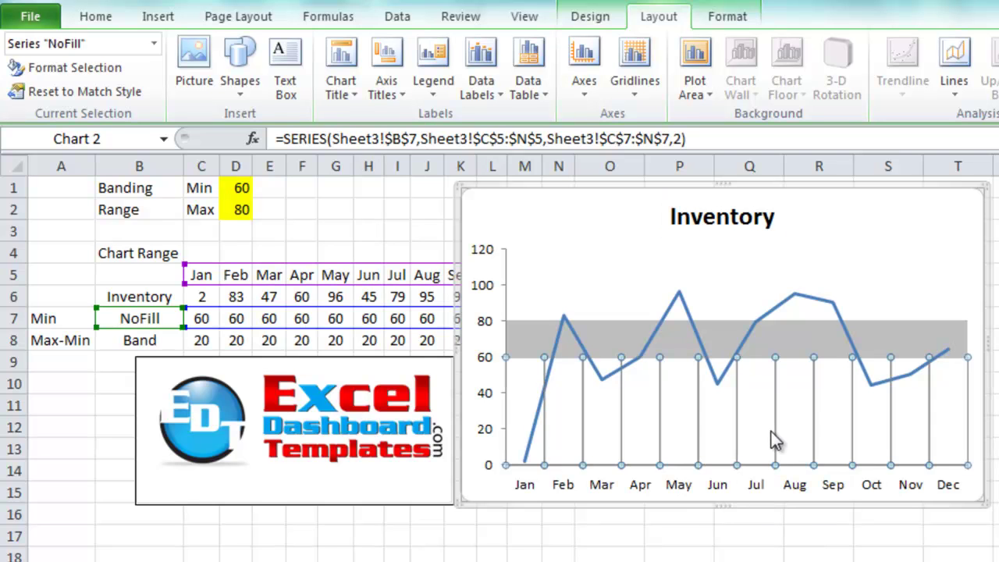
left_click(905, 290)
left_click(965, 219)
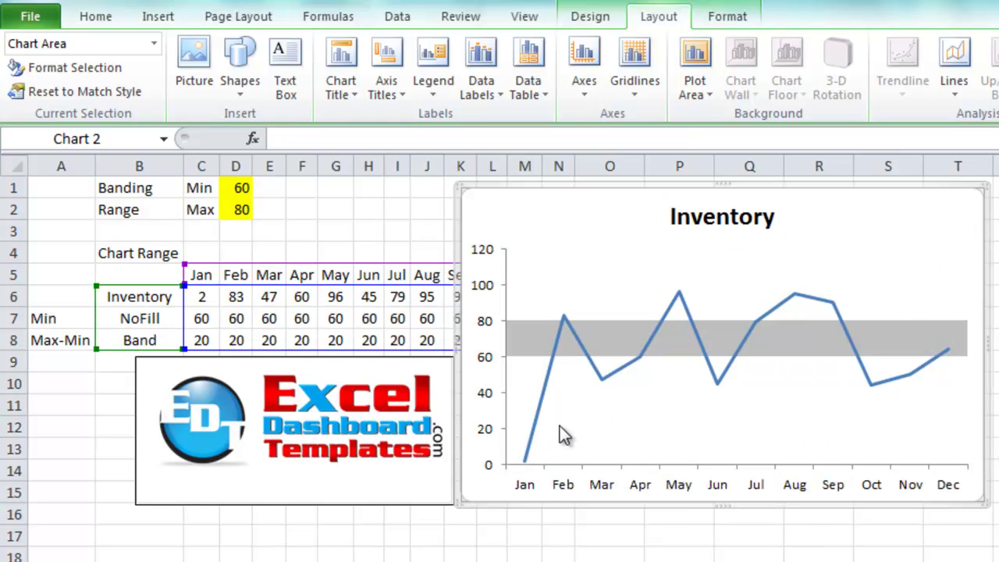
Move the Inventory chart over the data table so that it sits beside the yellow banding cells, starting at column E.
mouse_move(559, 426)
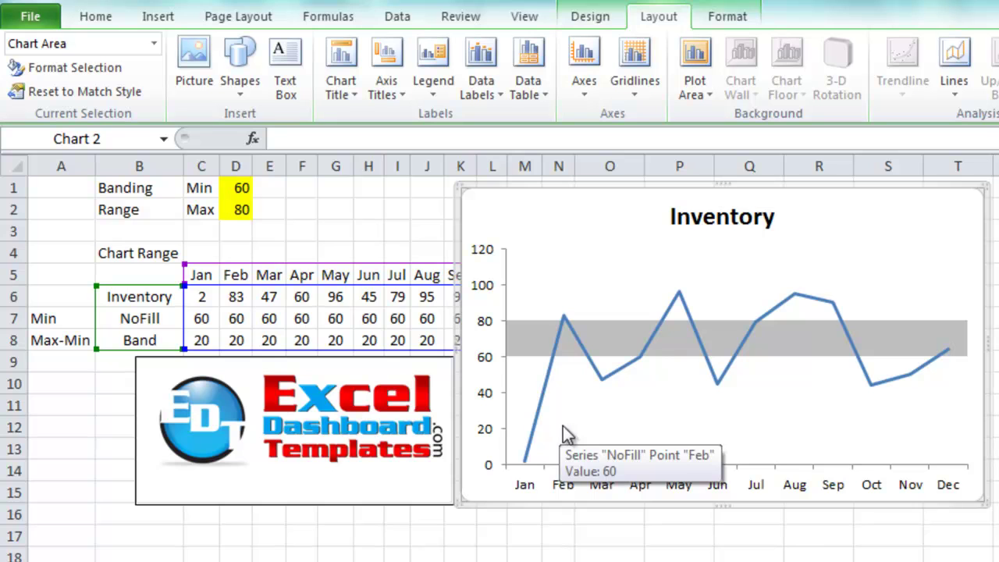
mouse_move(700, 438)
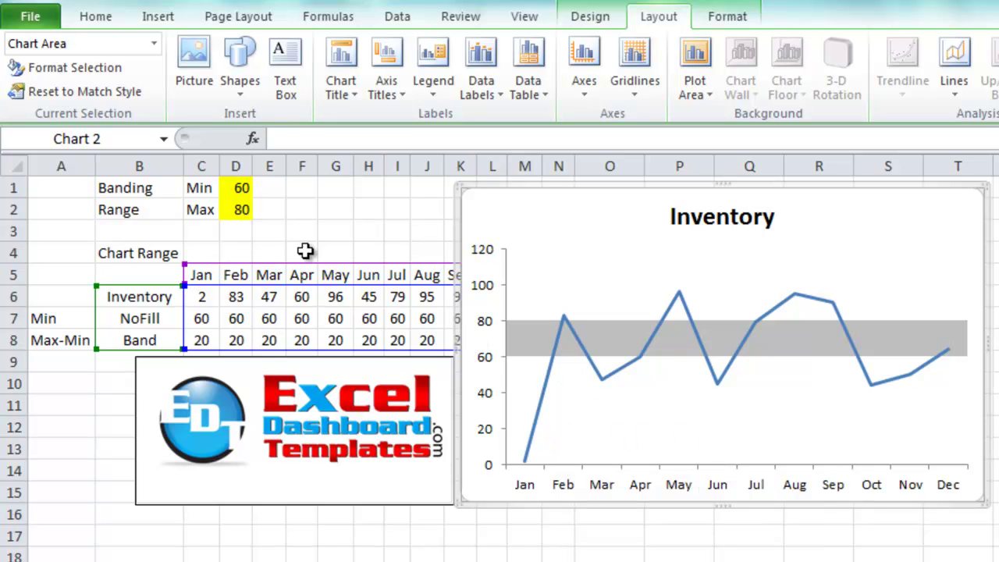
left_click_drag(461, 222, 355, 197)
left_click(348, 216)
left_click_drag(468, 218, 267, 215)
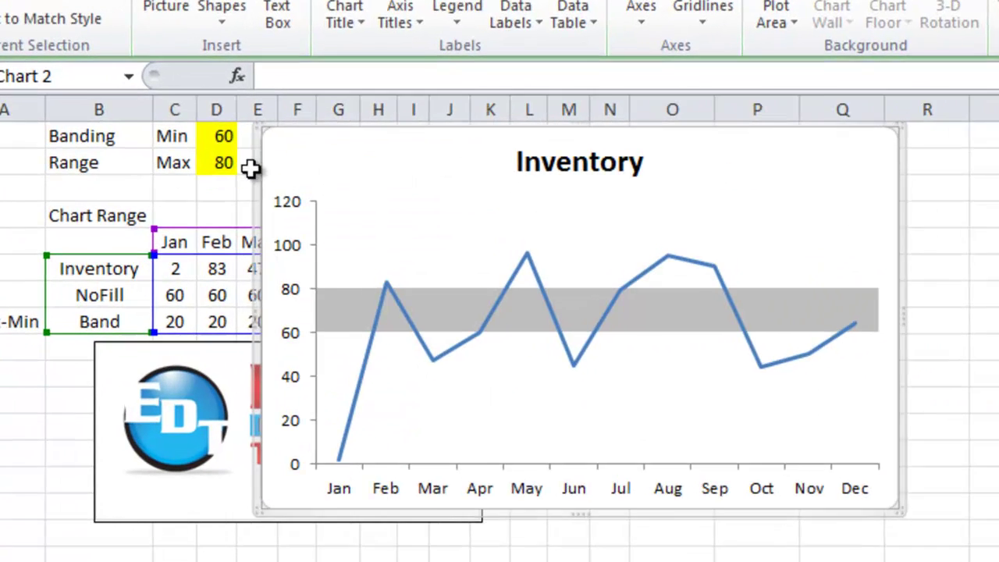
Set the banding minimum in D1 to 90 and the maximum in D2 to 100.
left_click(247, 214)
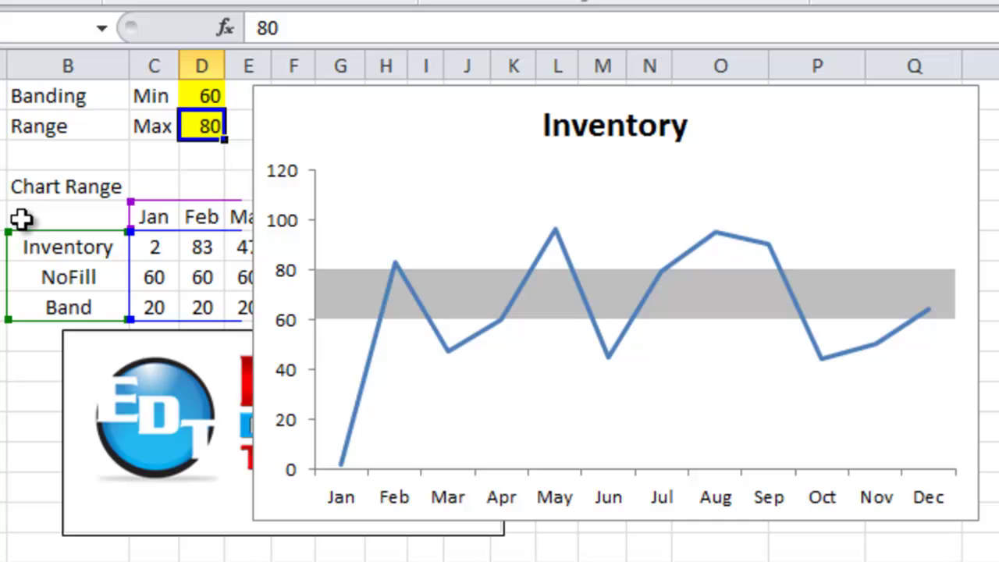
key("Up")
type("90")
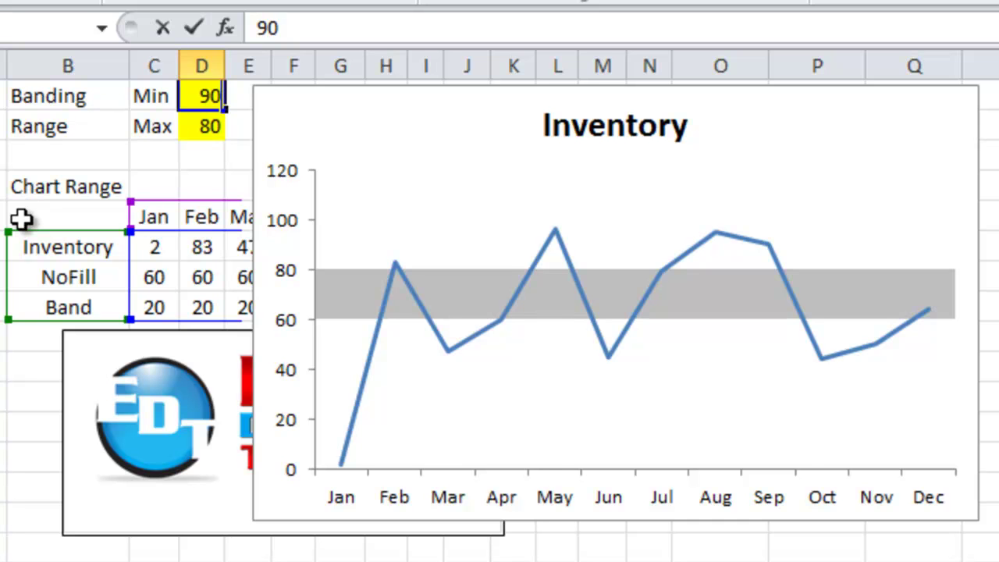
key("Return")
type("100")
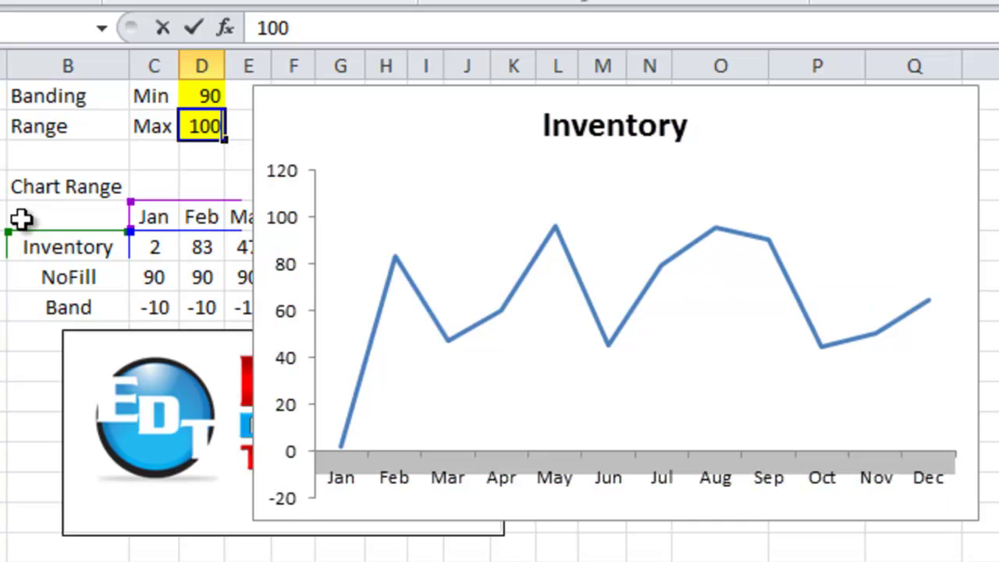
key("Return")
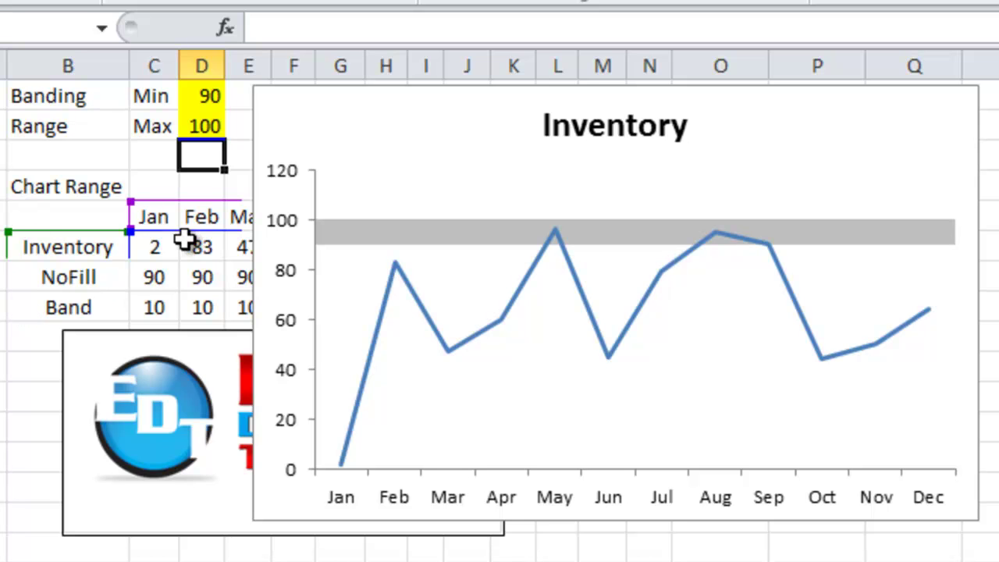
Set the banding minimum in D1 to 75.
left_click(201, 137)
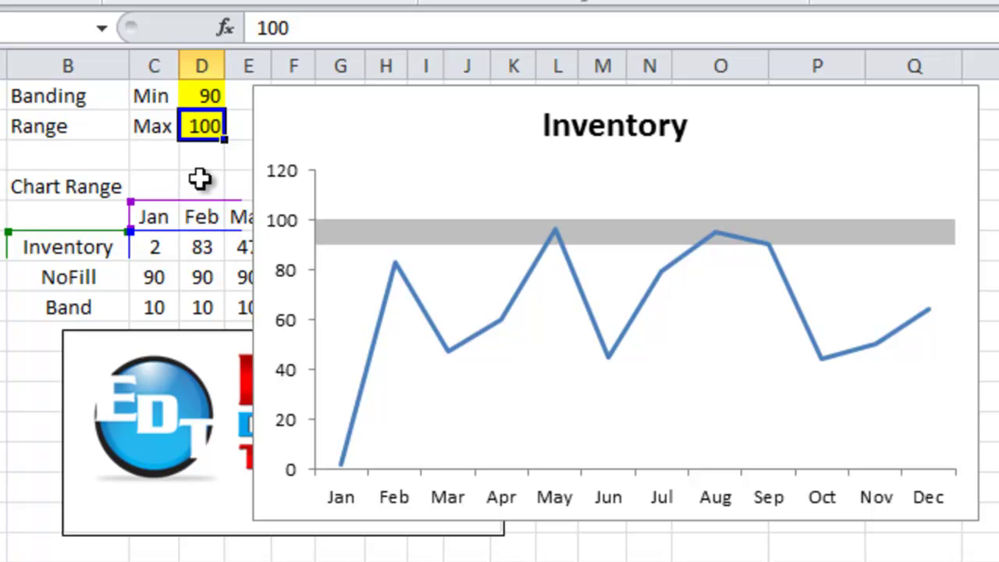
type("75")
key("Escape")
key("Up")
type("75")
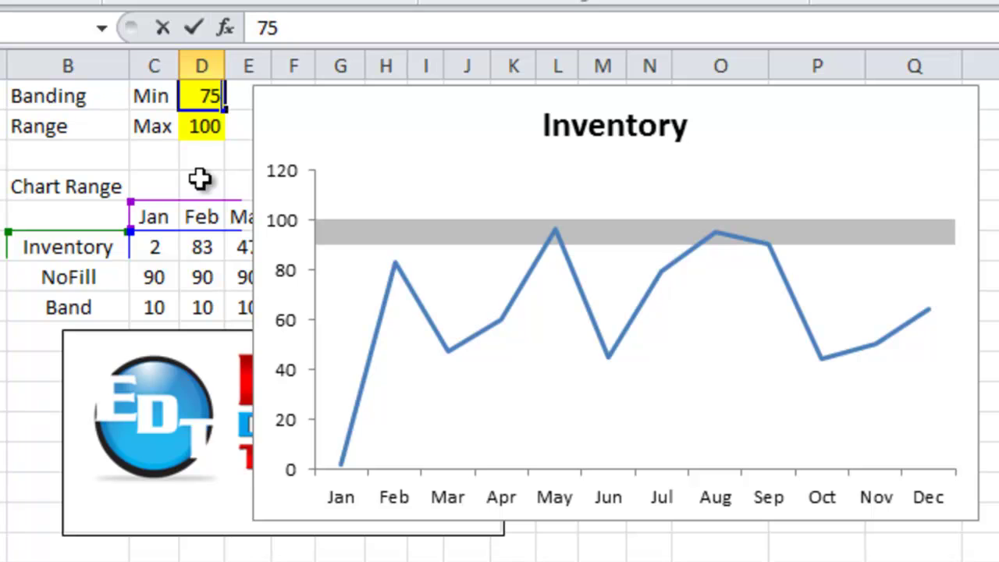
key("Return")
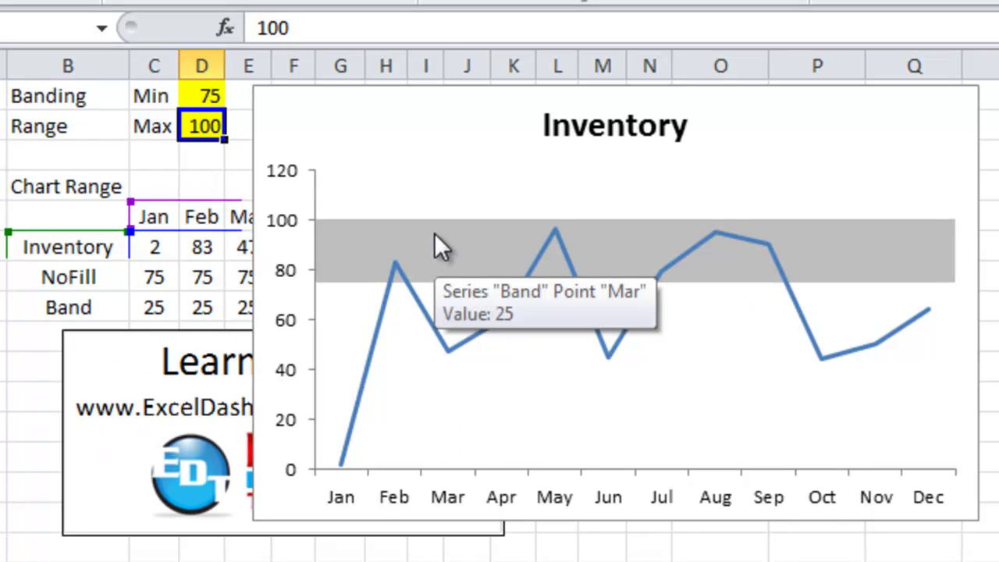
Move the Inventory chart off the monthly data to about column K and deselect it.
mouse_move(436, 282)
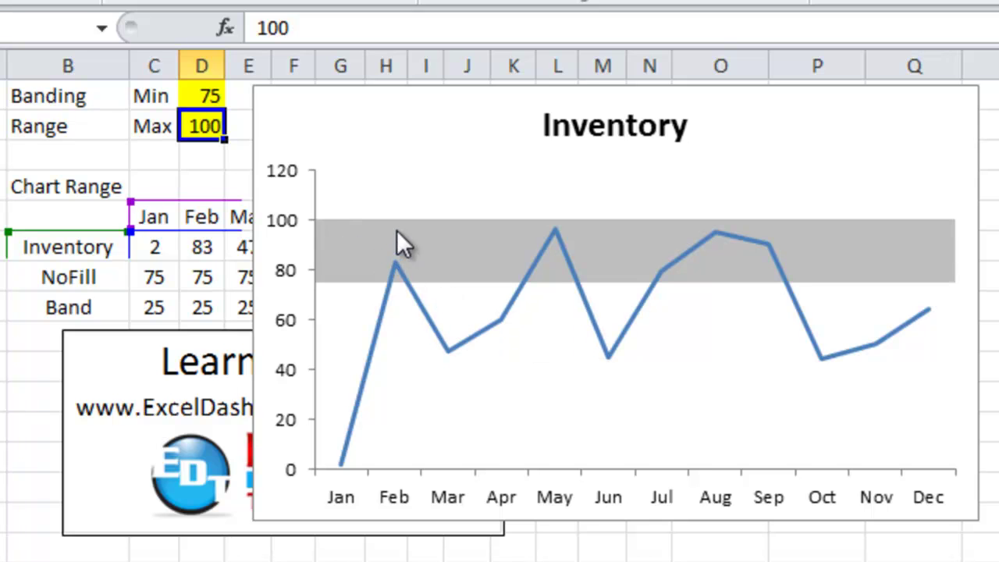
mouse_move(408, 247)
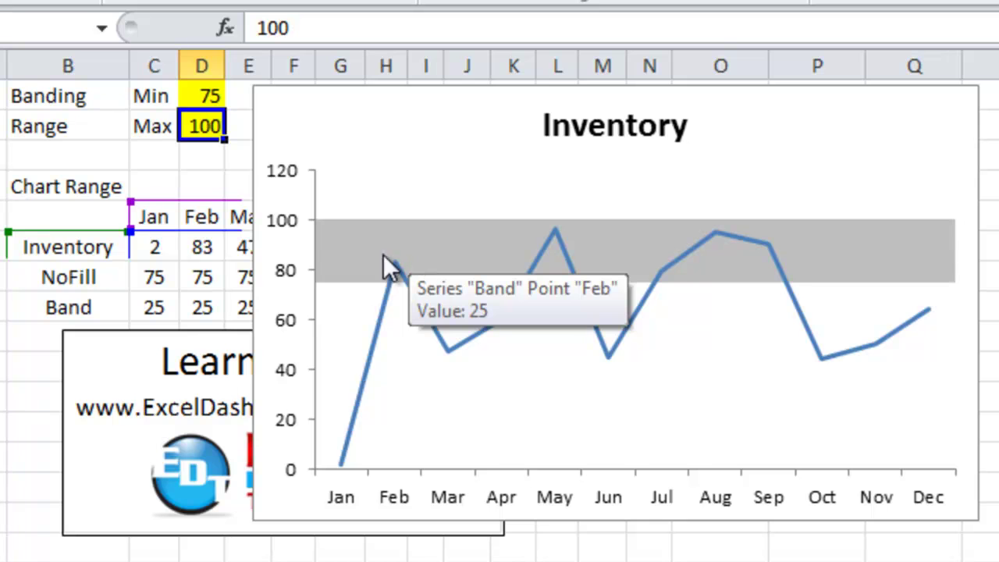
left_click(257, 184)
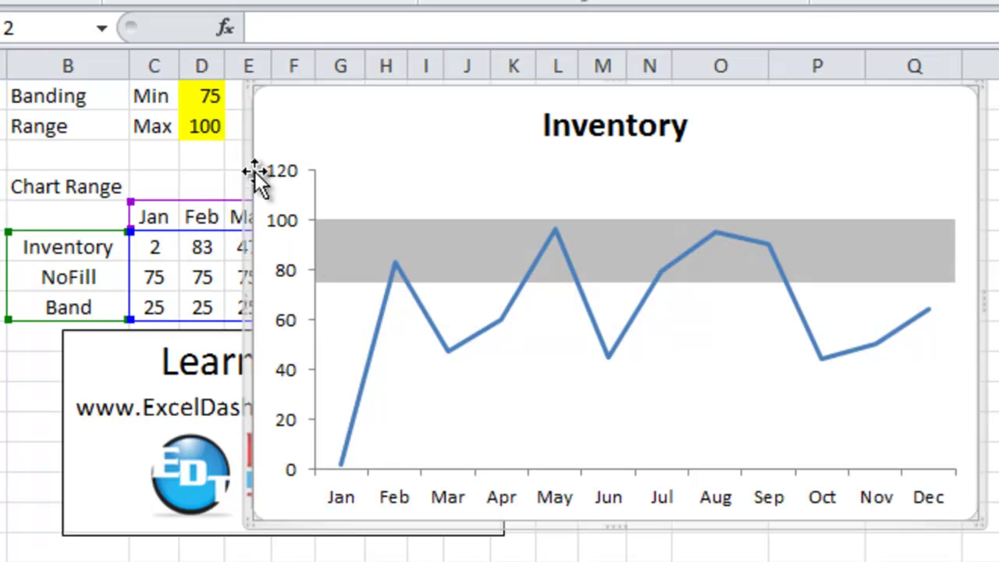
left_click_drag(257, 163, 521, 164)
left_click(257, 215)
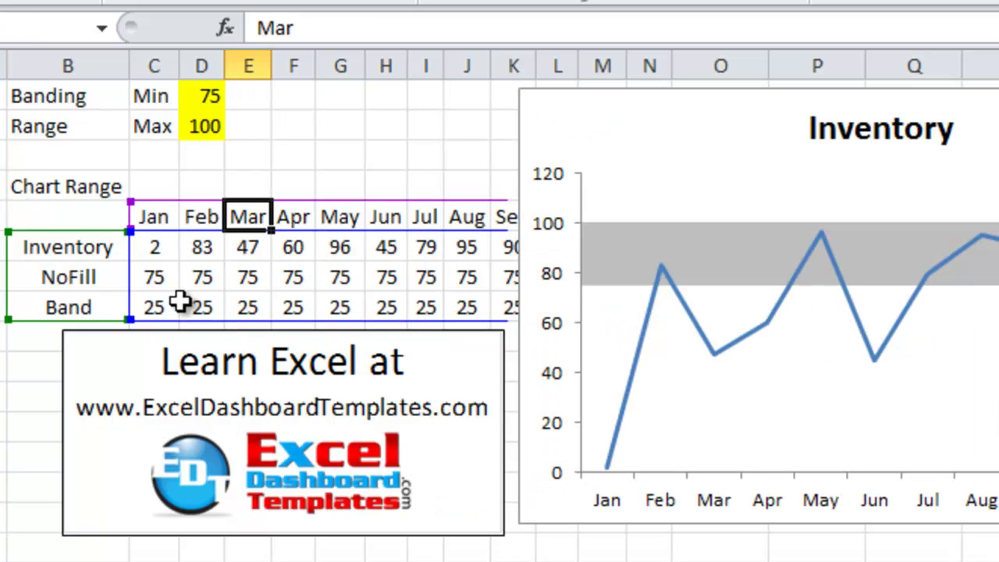
Set the banding maximum in D2 to 60, below the minimum, and inspect the Band row's formulas.
left_click(204, 126)
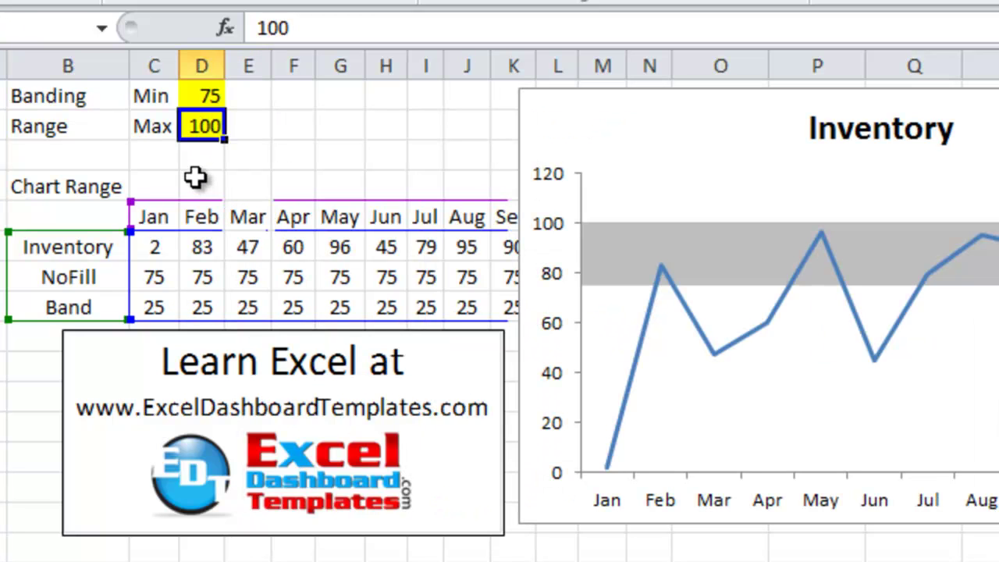
type("6")
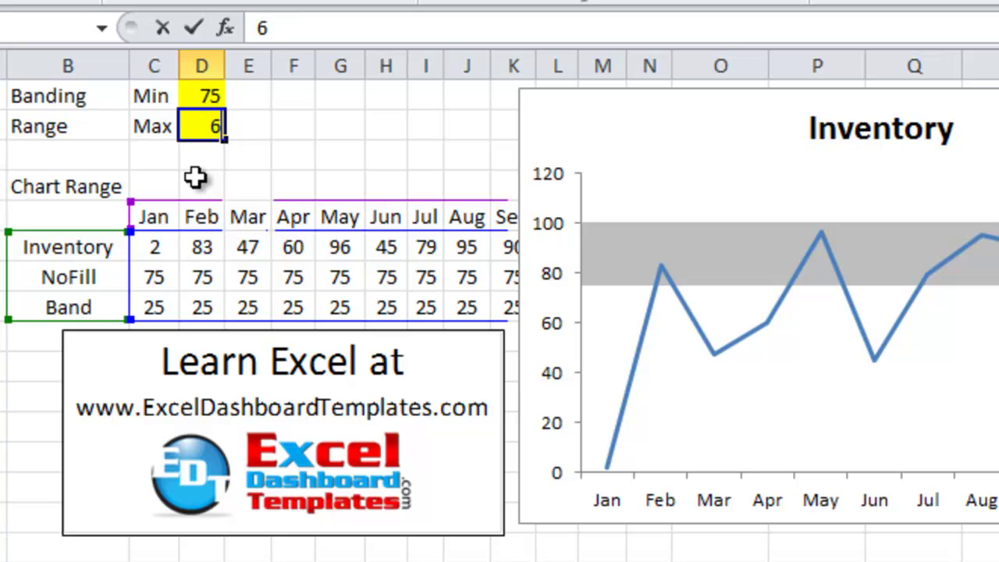
type("0")
key("Return")
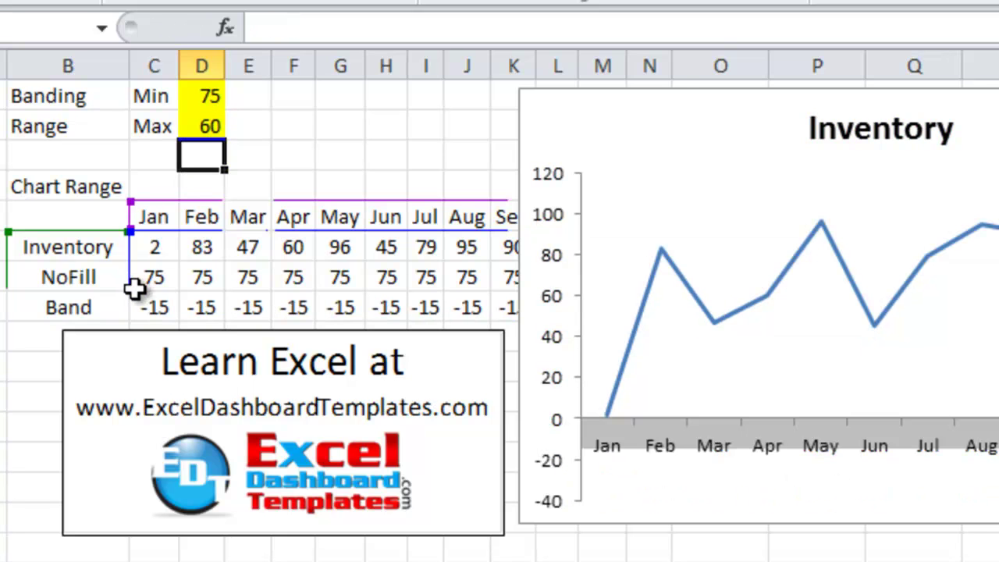
left_click_drag(154, 307, 379, 307)
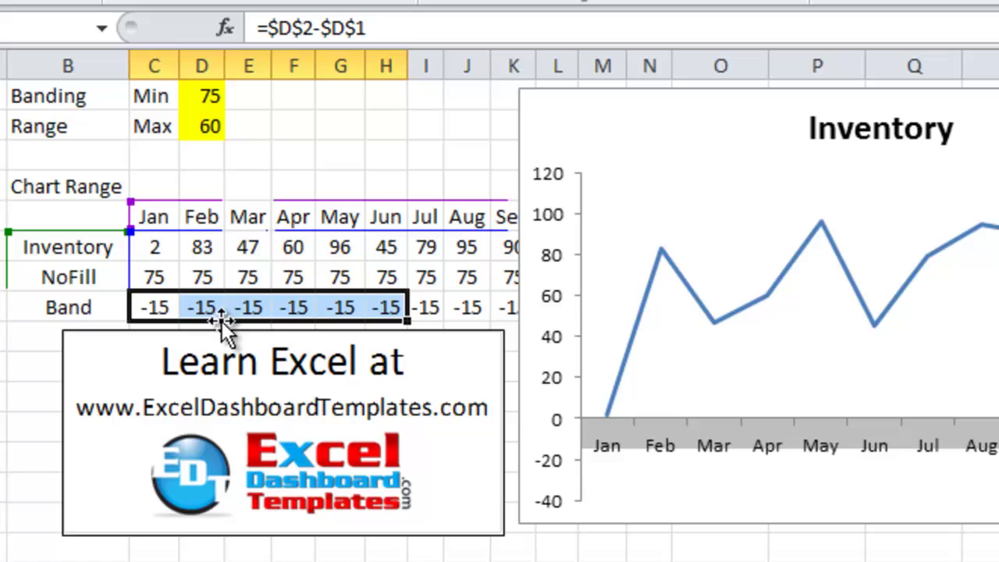
left_click(147, 300)
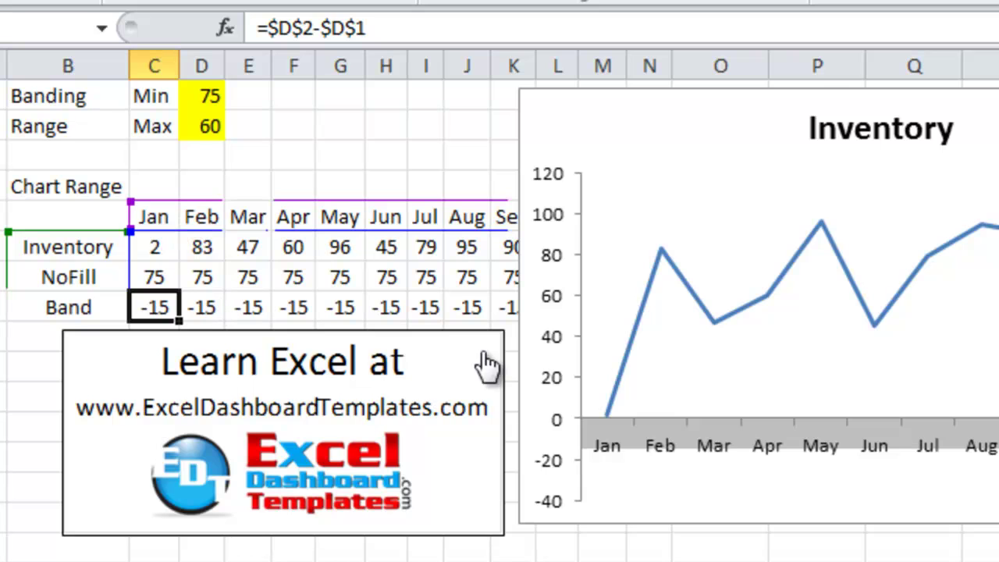
left_click(378, 237)
Set the banding maximum in D2 to 80.
left_click(207, 131)
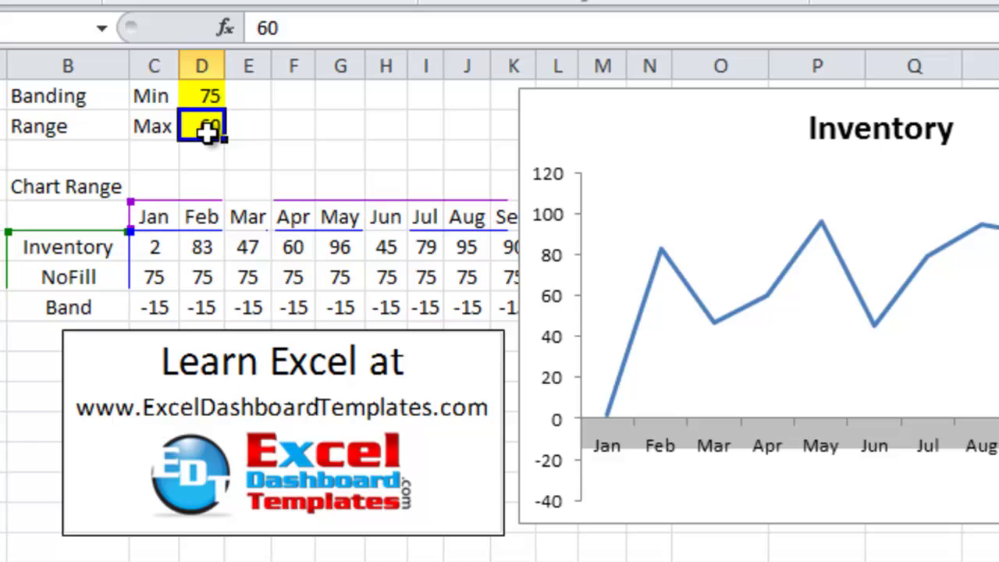
type("80")
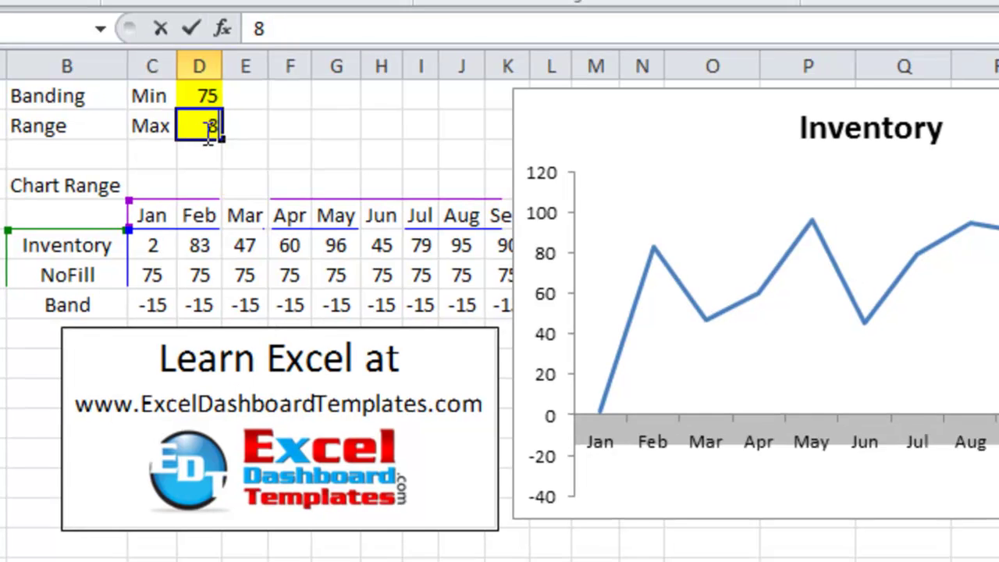
key("Return")
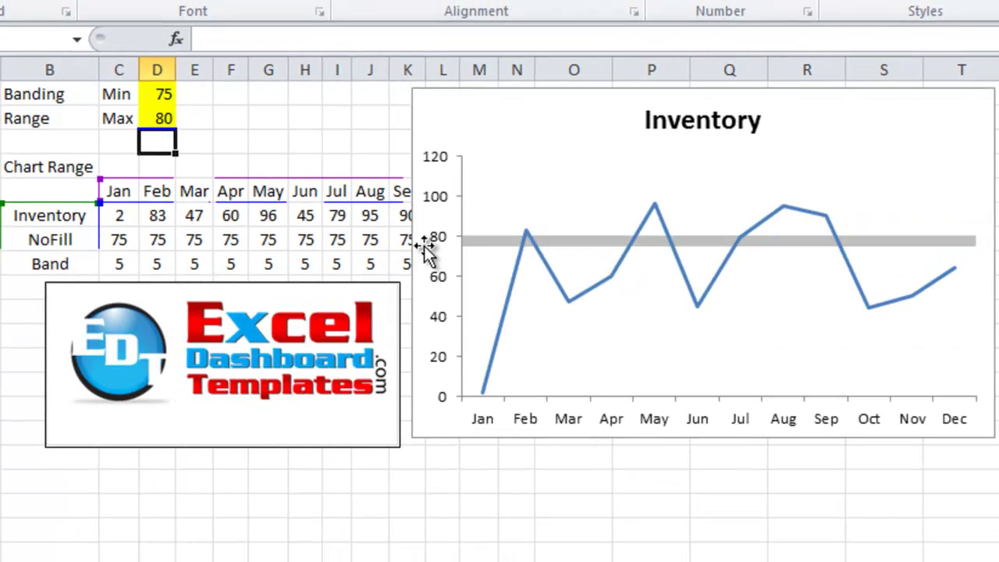